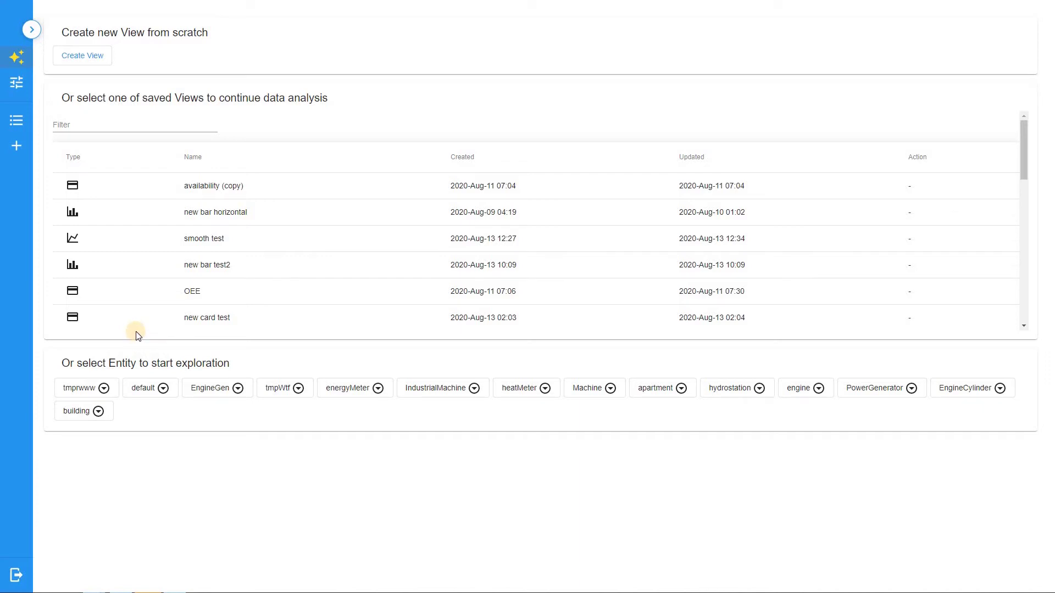
Step: Create a new Table view
click(89, 61)
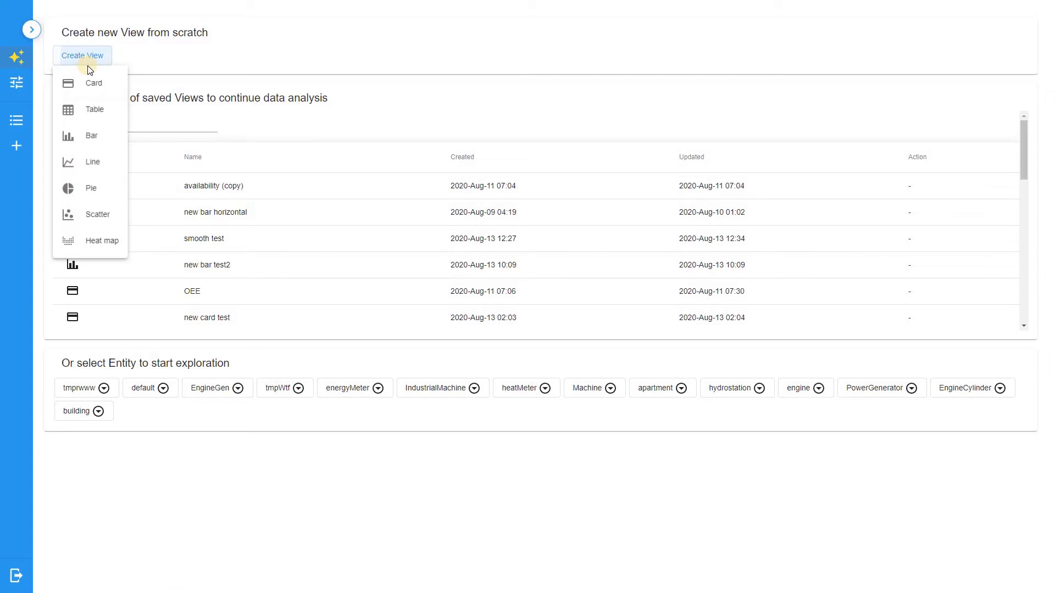
click(90, 111)
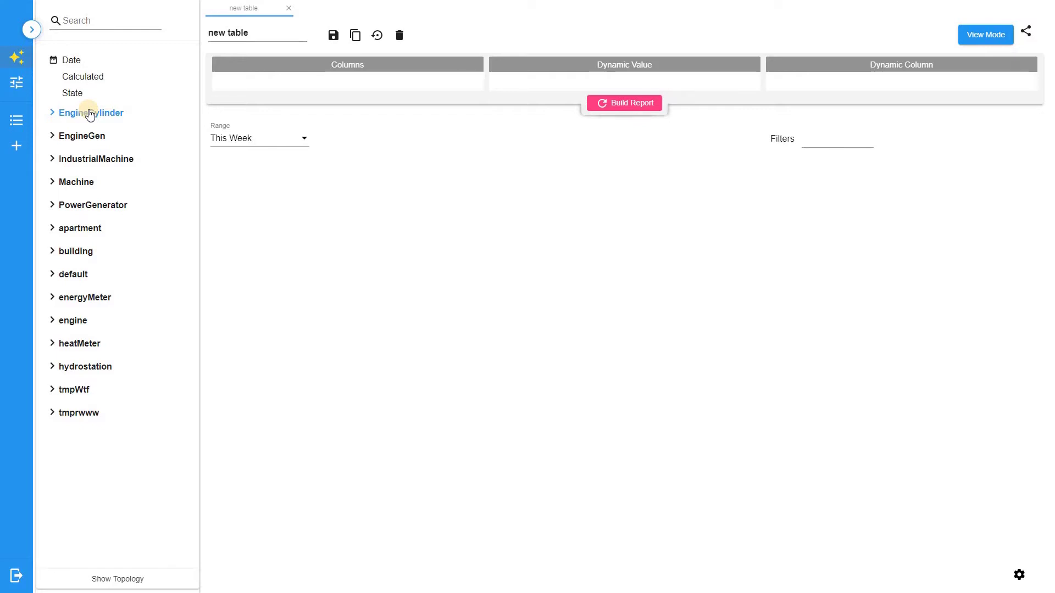
drag(144, 413, 411, 53)
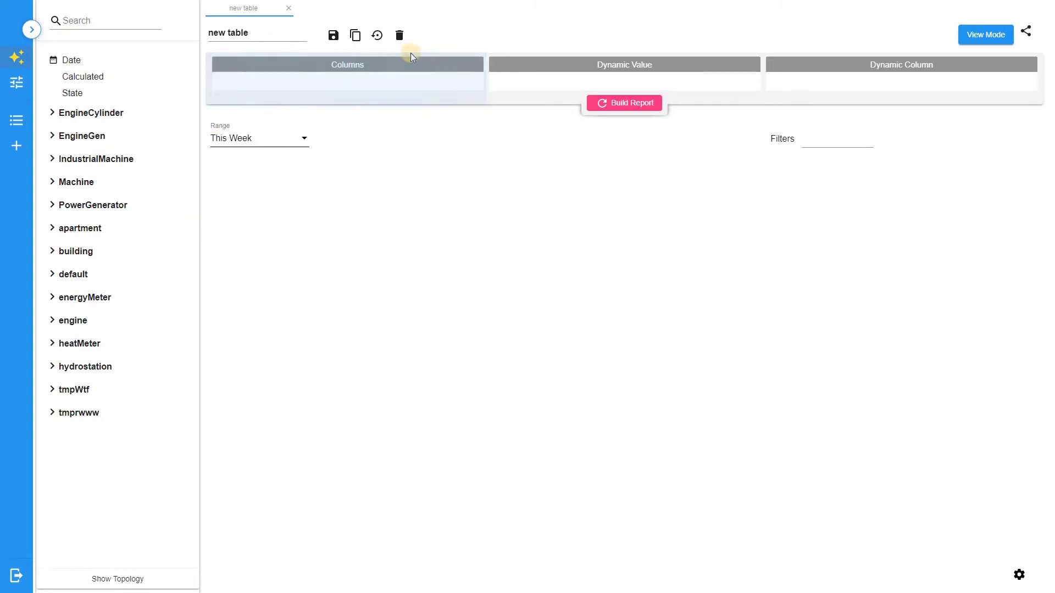
Step: Add the energyMeter, apartment and building fields as table columns
click(52, 299)
drag(128, 329, 297, 80)
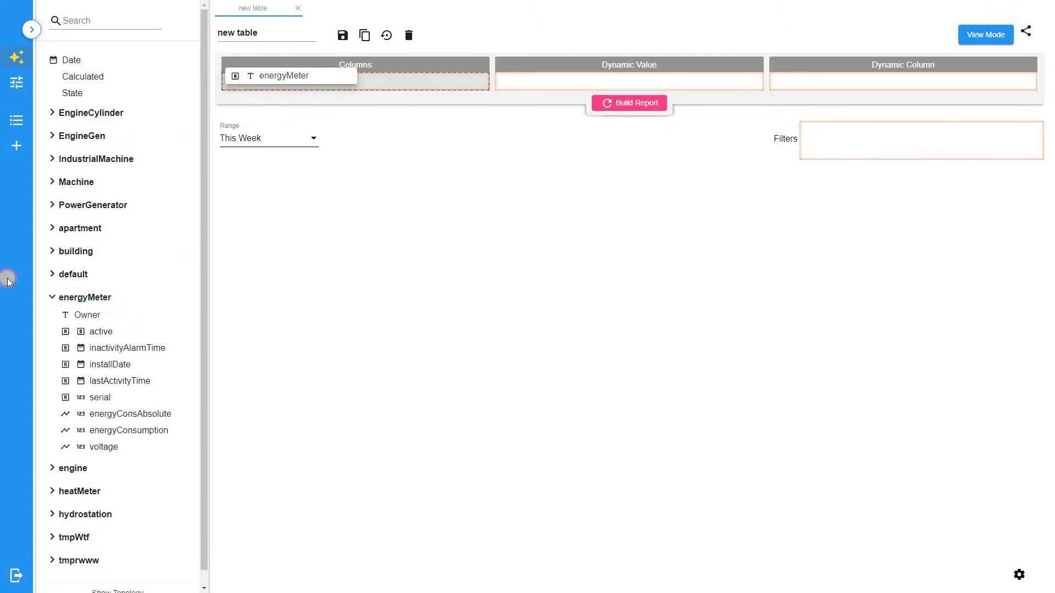
click(77, 228)
drag(110, 262, 291, 82)
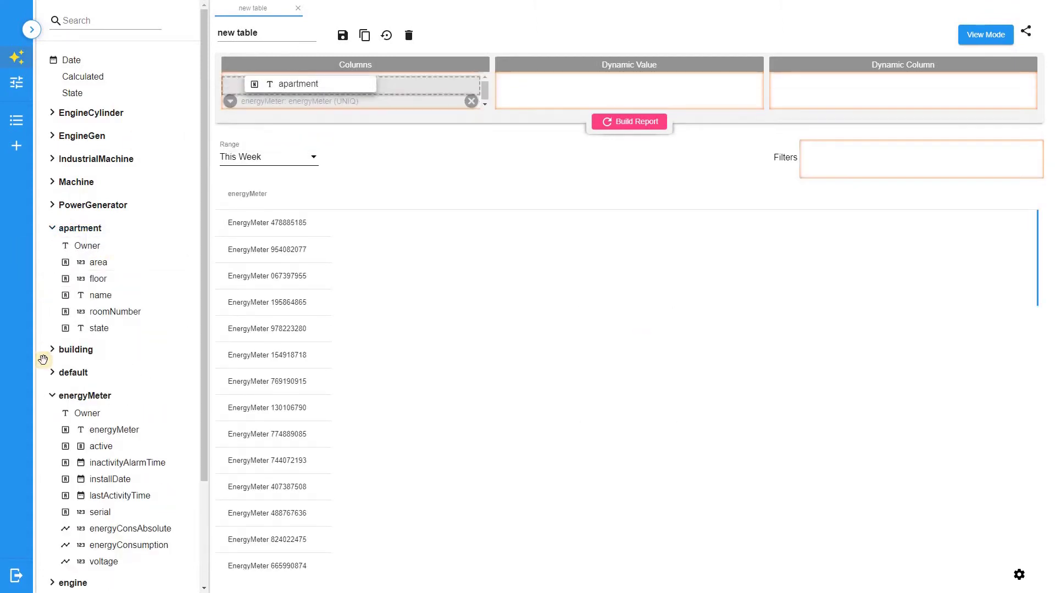
click(52, 366)
drag(99, 399, 296, 94)
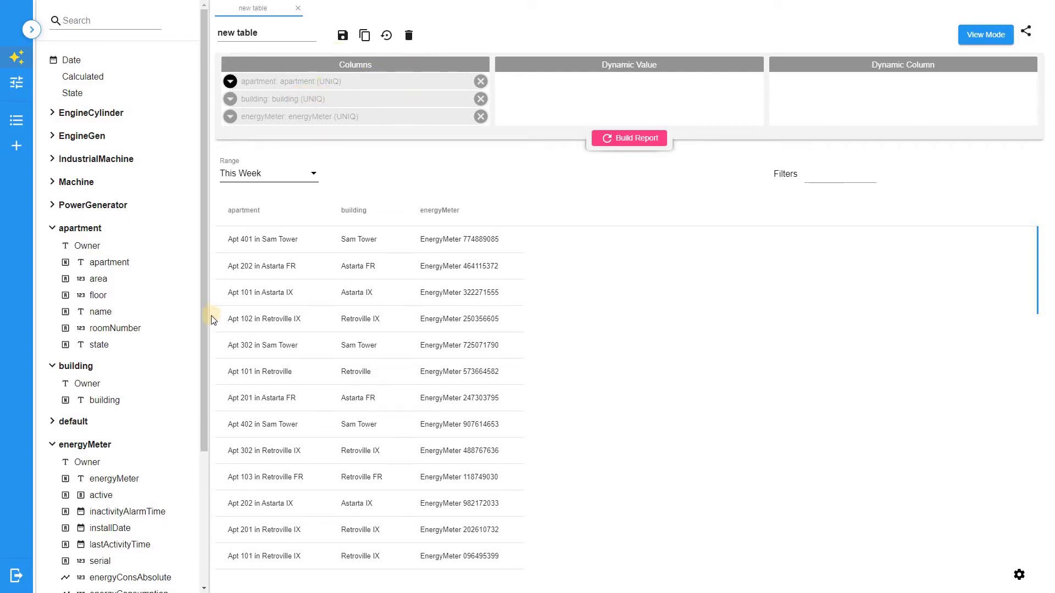
scroll(165, 319, down, 3)
Step: Add an energyConsumption column aggregated with SUM
drag(149, 416, 354, 87)
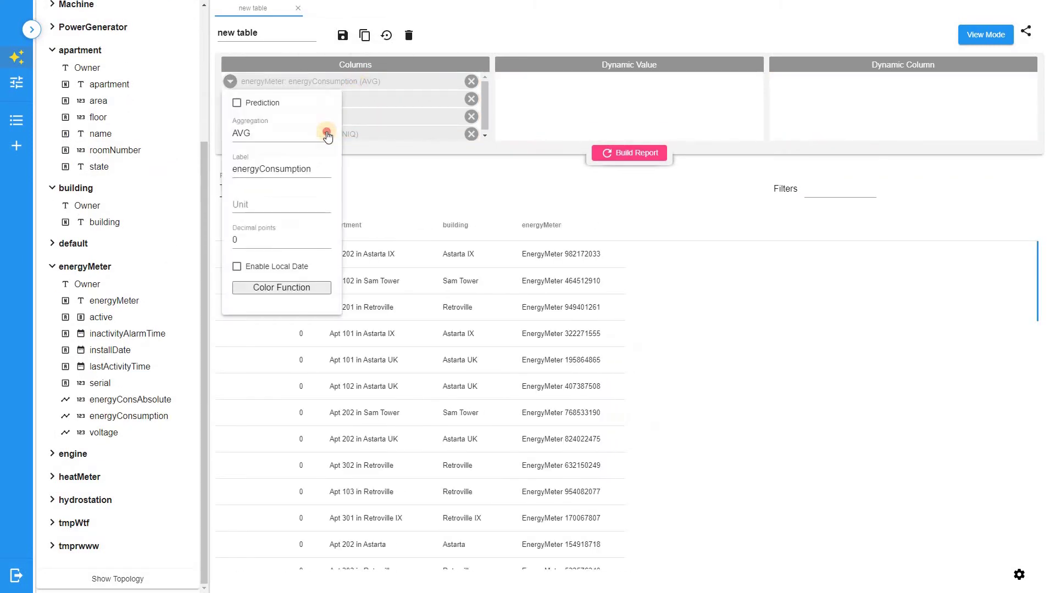
click(327, 134)
click(312, 148)
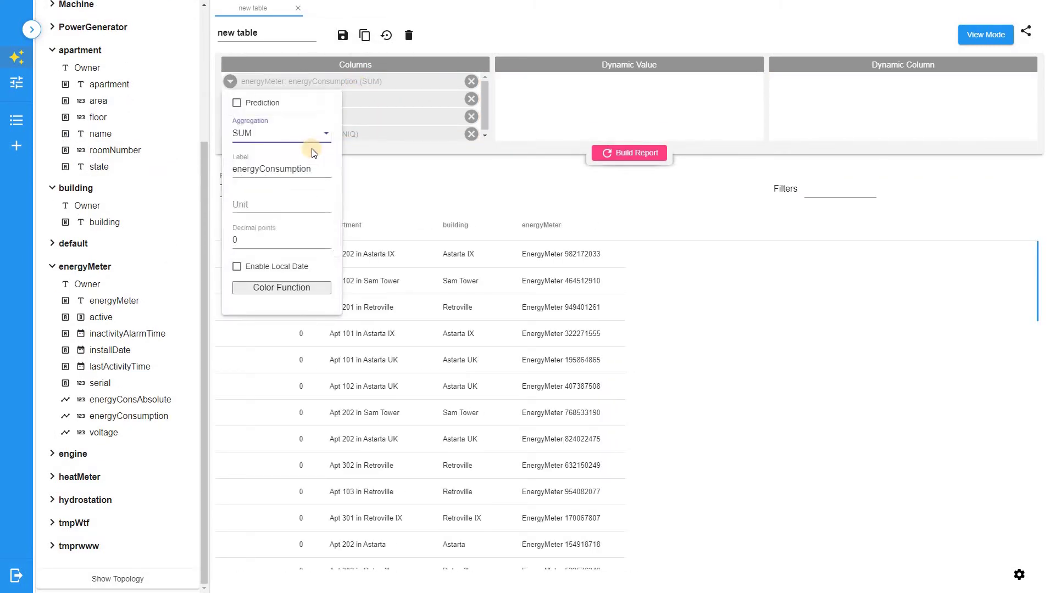
click(417, 191)
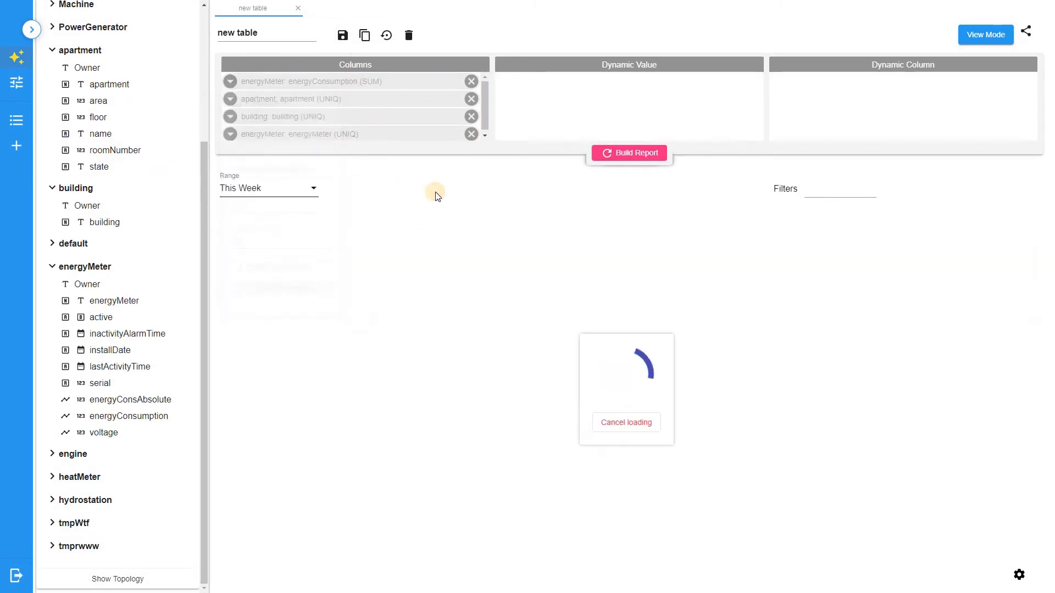
Step: Set the table's range to a custom Previous year, covering 2019
click(313, 188)
scroll(268, 250, down, 2)
click(266, 252)
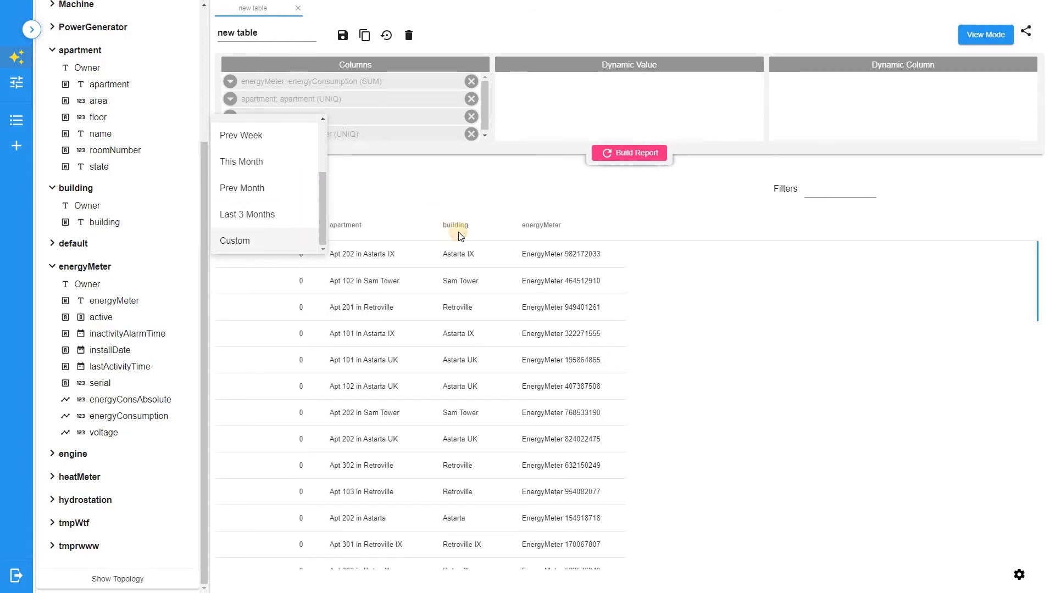
click(533, 276)
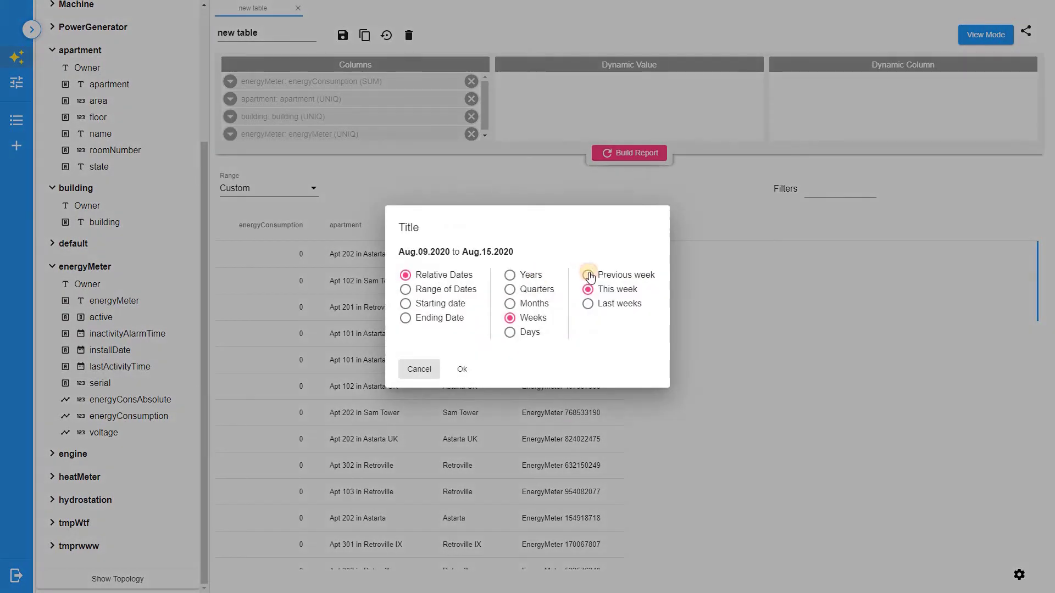
click(466, 369)
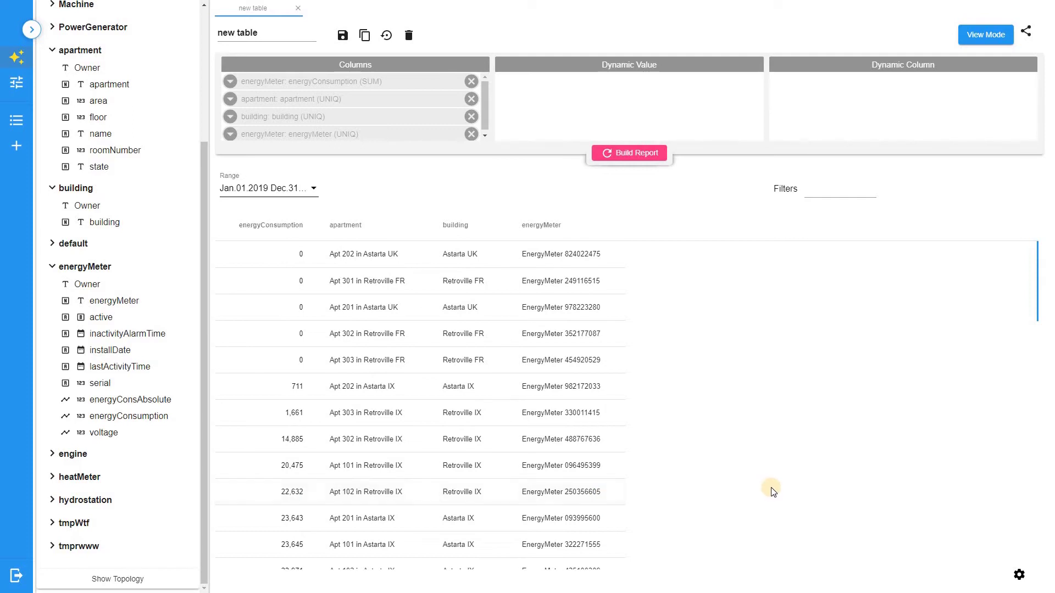
Step: Sort the table by energyConsumption in descending order in the settings
click(1020, 576)
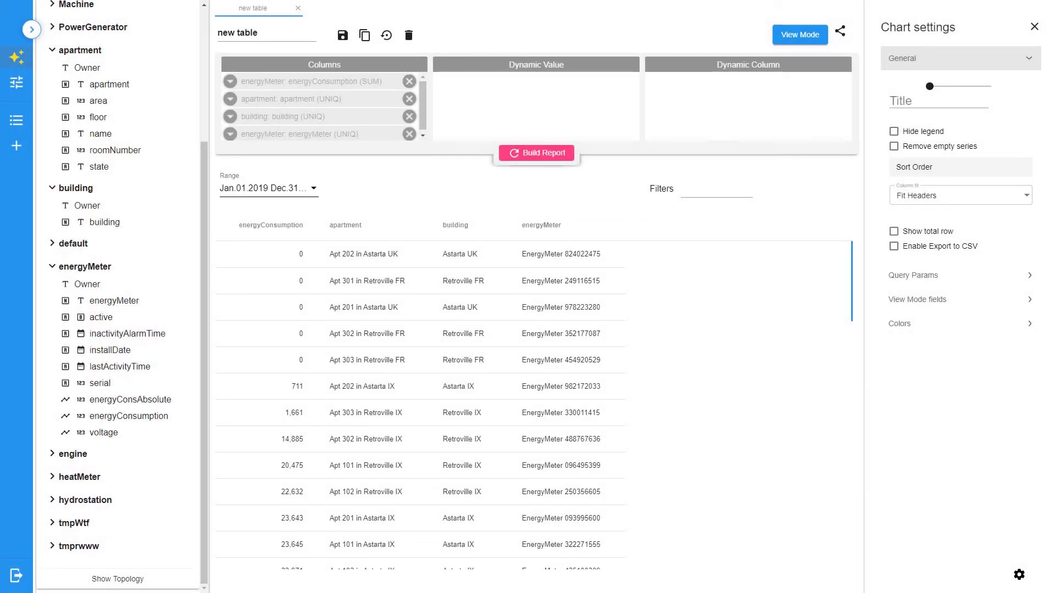
click(925, 168)
click(868, 185)
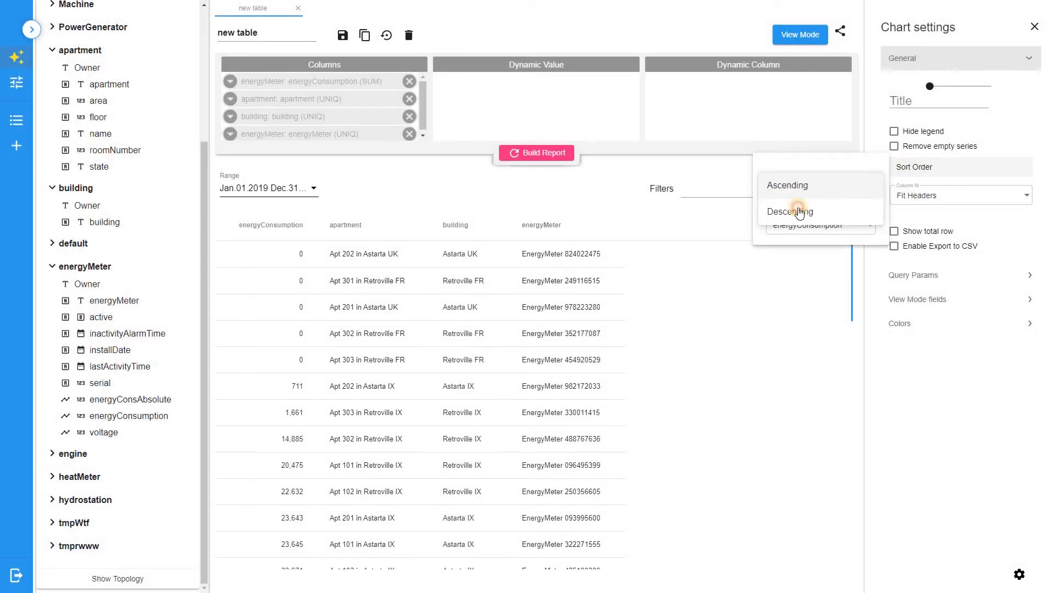
click(799, 211)
click(1033, 27)
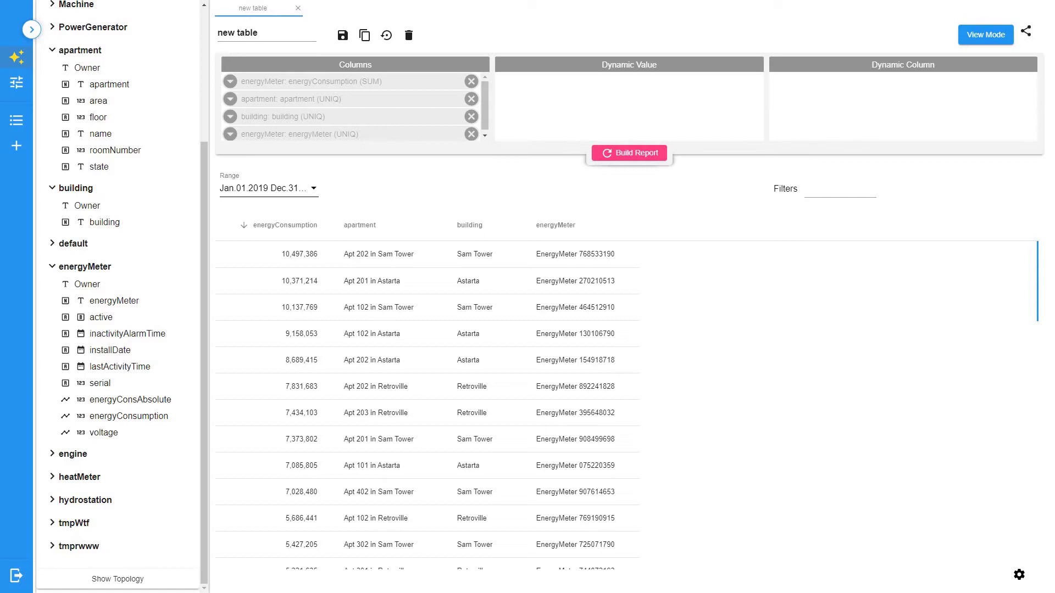
Step: Drop the energyMeter and apartment columns and filter apartment state to only empty
click(466, 138)
click(480, 99)
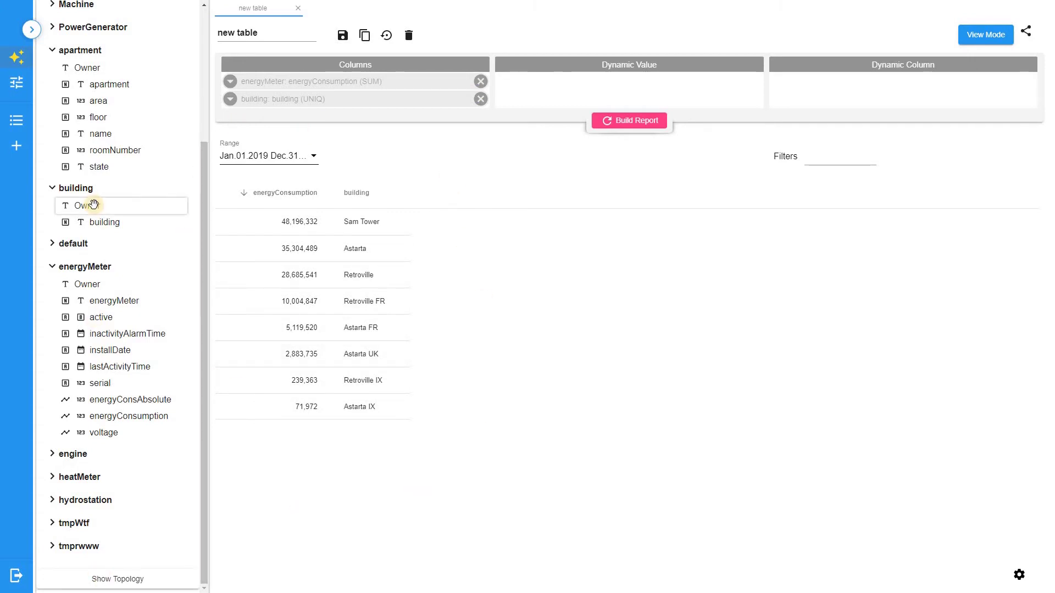
drag(104, 168, 828, 155)
click(829, 155)
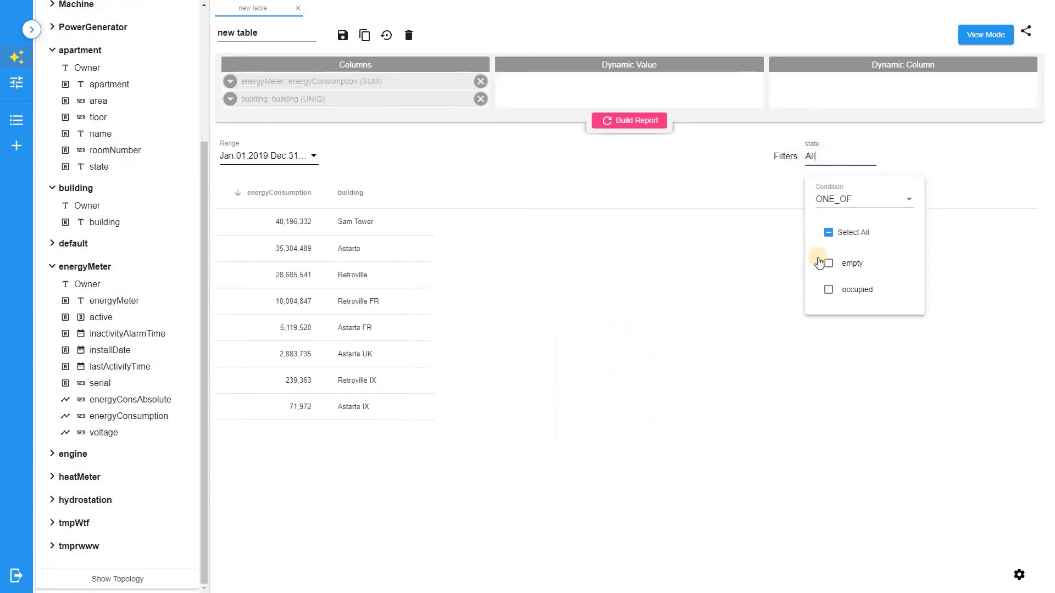
click(828, 263)
click(630, 183)
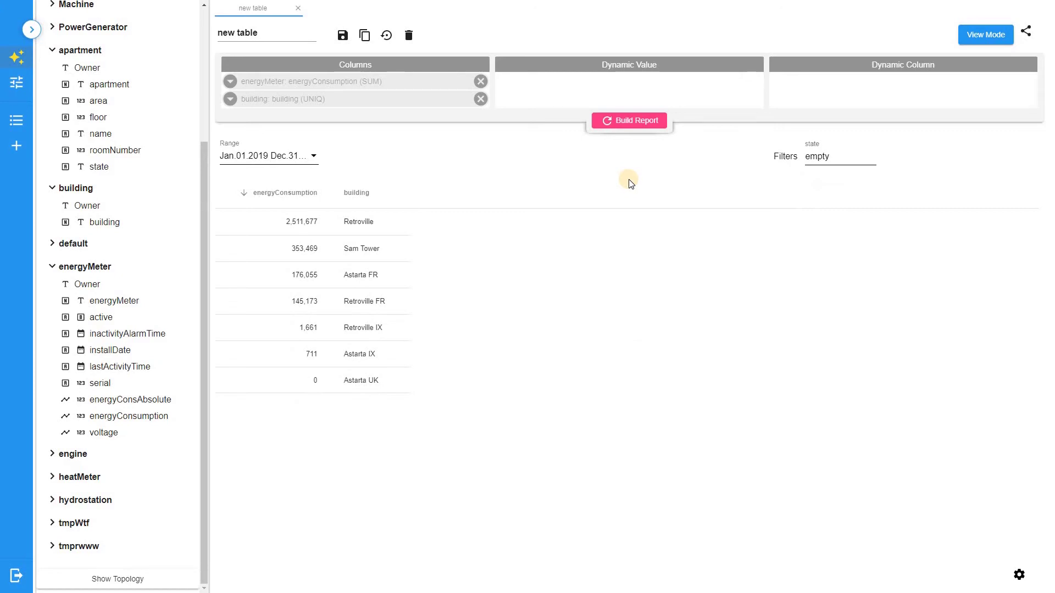
Step: Add Date as the first column, grouped by month
scroll(148, 188, up, 3)
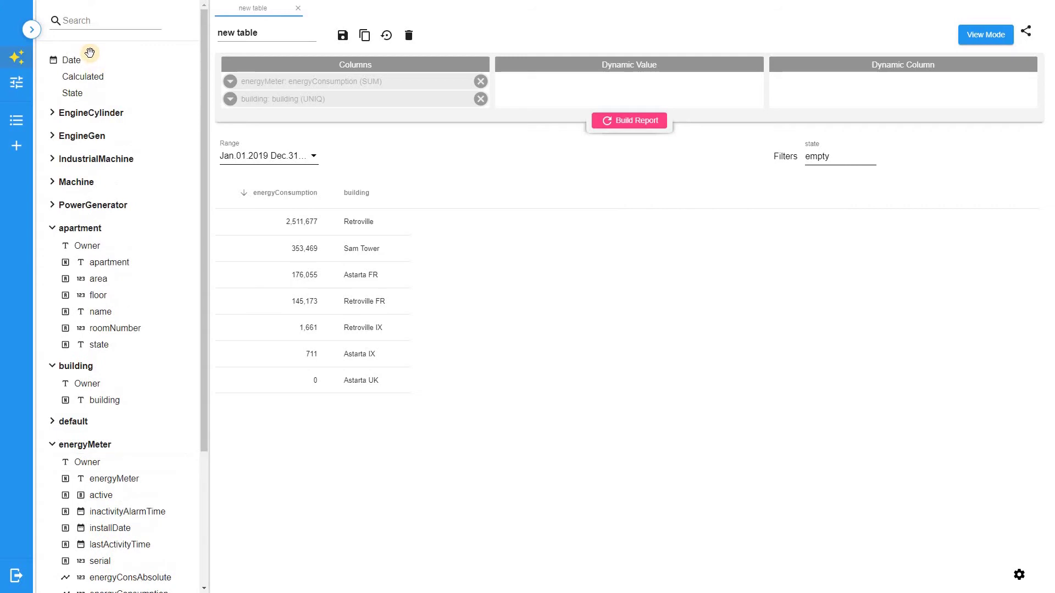
mouse_move(96, 60)
mouse_down()
mouse_move(256, 49)
mouse_move(258, 72)
mouse_move(330, 82)
mouse_move(89, 60)
mouse_up()
drag(129, 61, 319, 82)
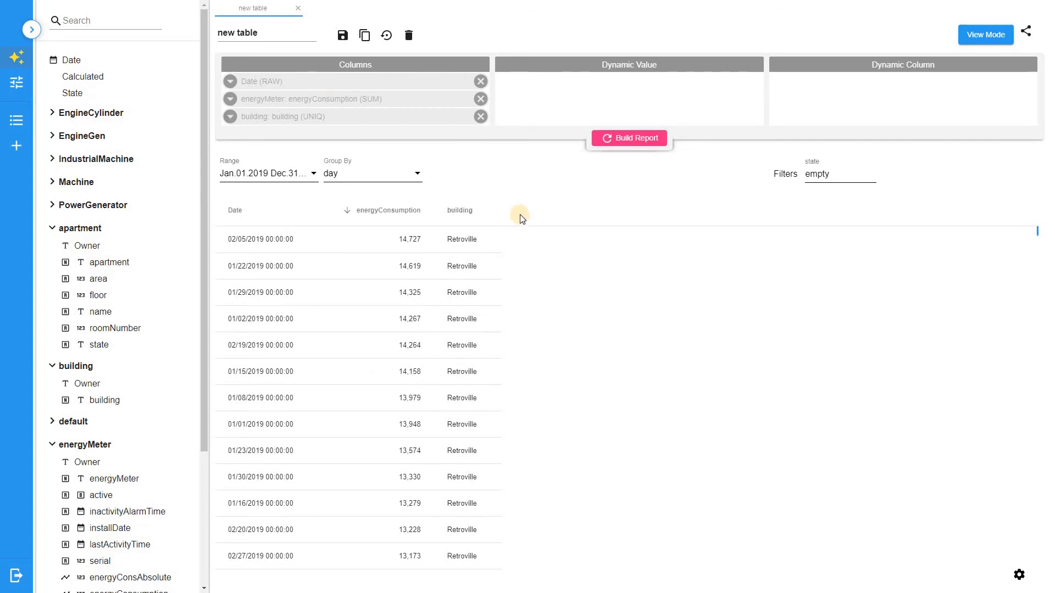
click(417, 177)
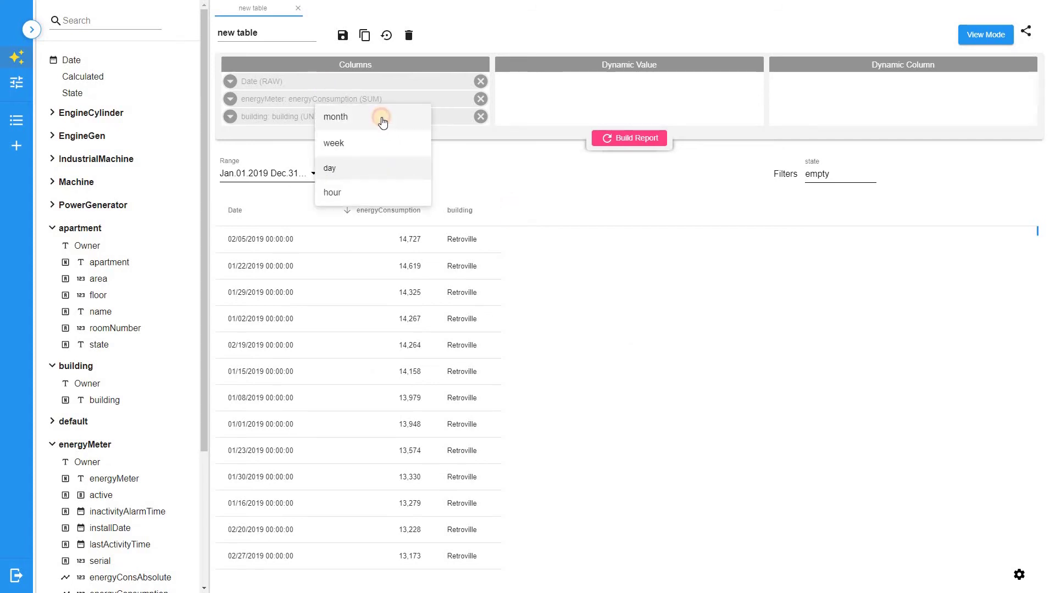
click(383, 118)
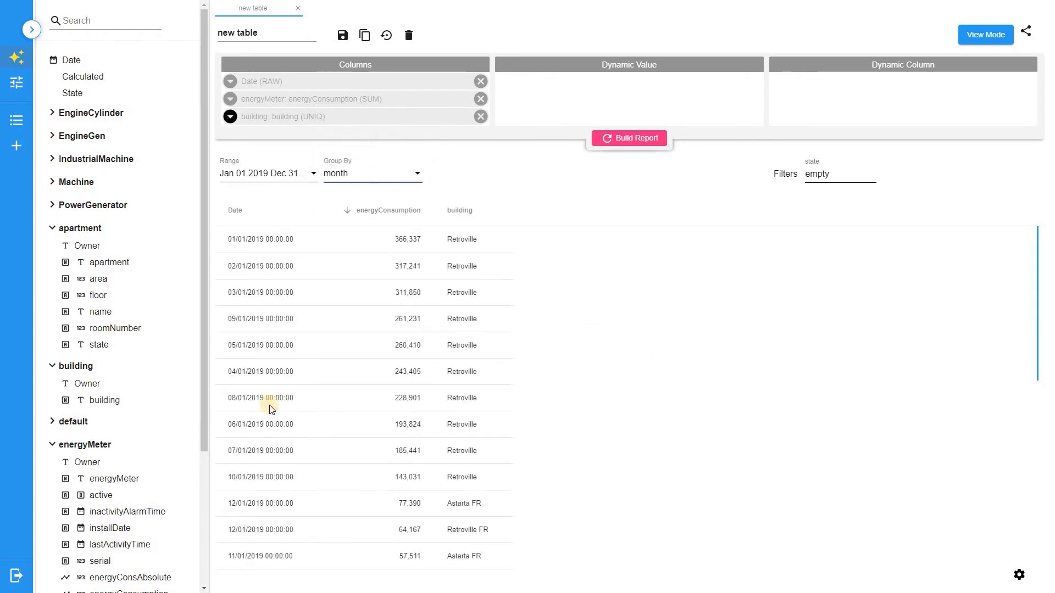
scroll(325, 394, down, 1)
scroll(325, 396, down, 2)
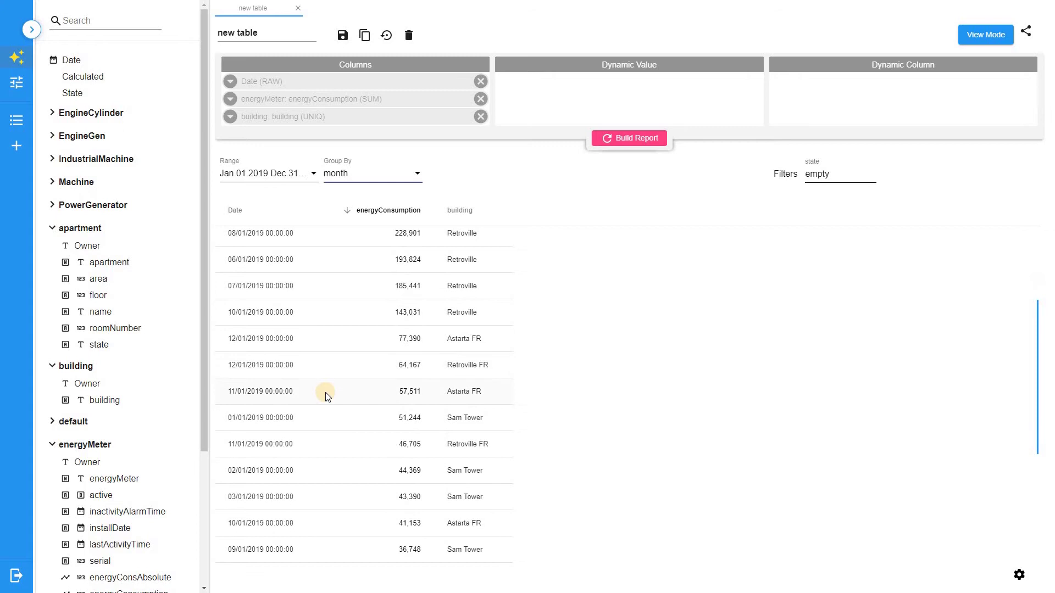
scroll(328, 397, down, 1)
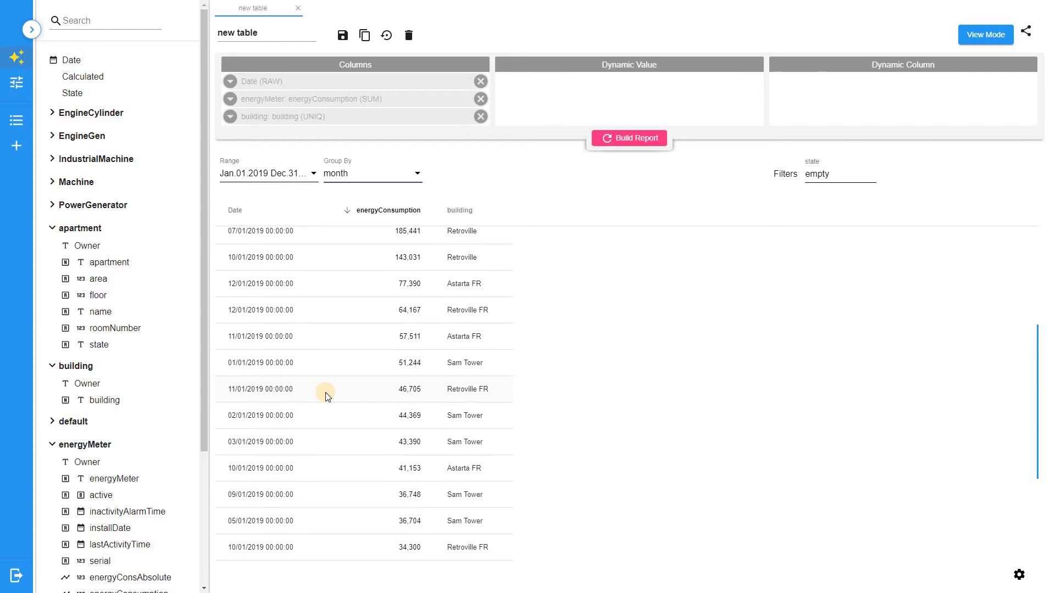
scroll(325, 392, up, 4)
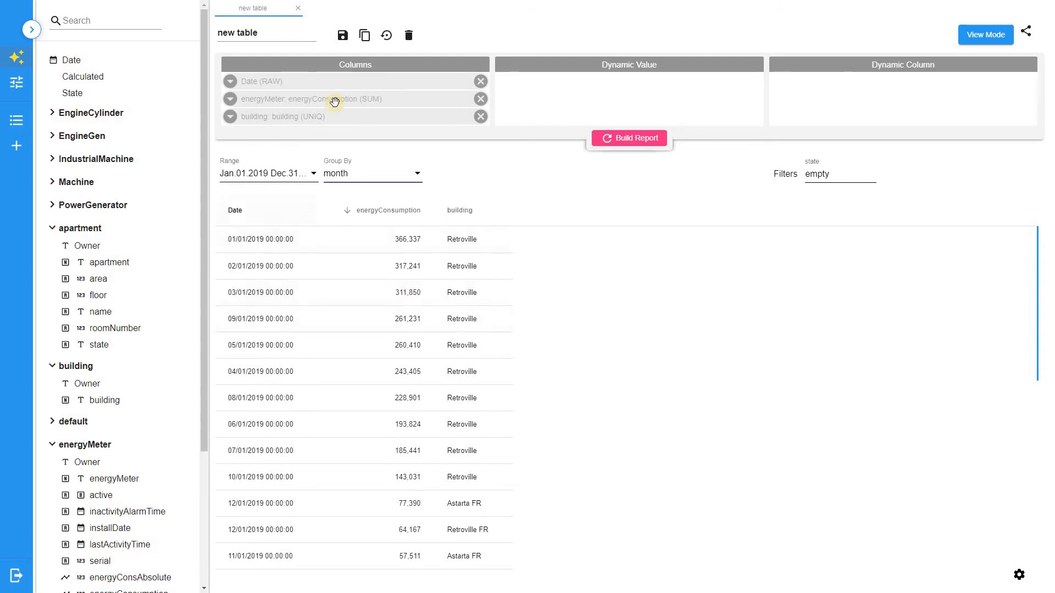
Step: Pivot Date into monthly columns with energyConsumption as the values, then rebuild
drag(334, 101, 554, 97)
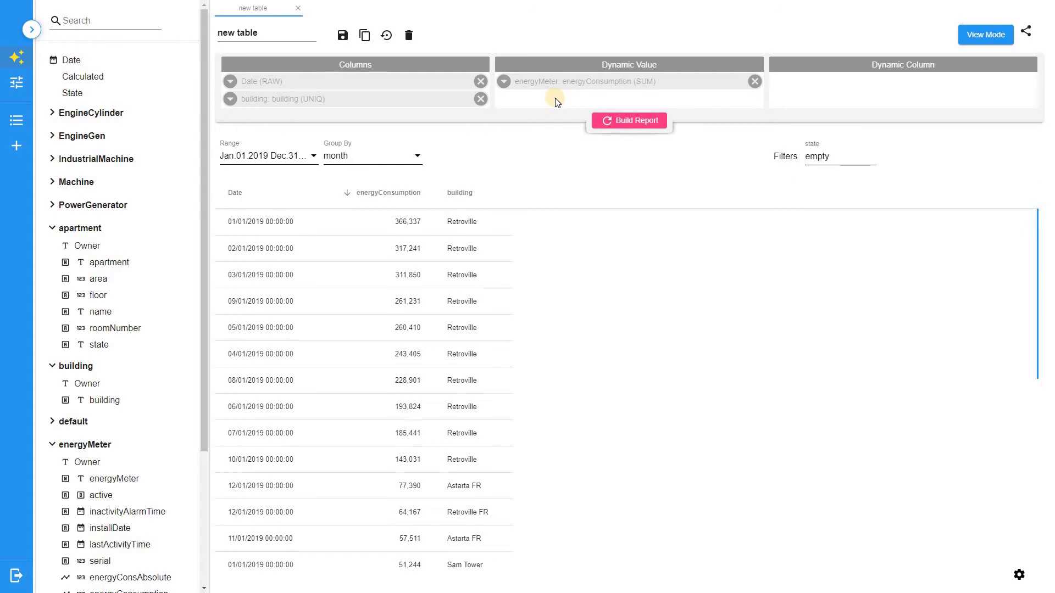
drag(230, 81, 860, 98)
click(836, 82)
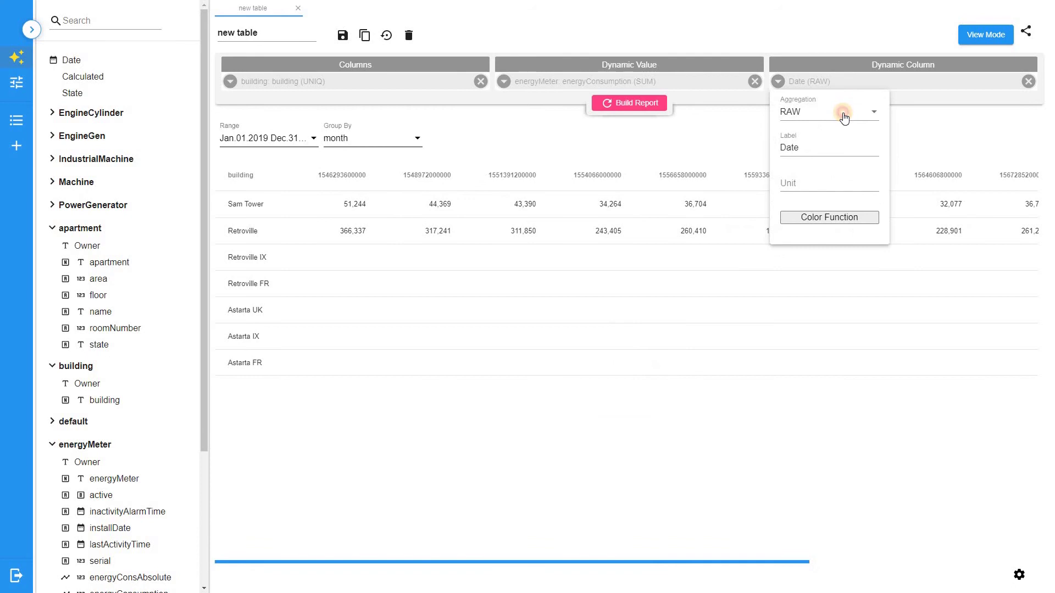
click(844, 112)
scroll(852, 163, down, 3)
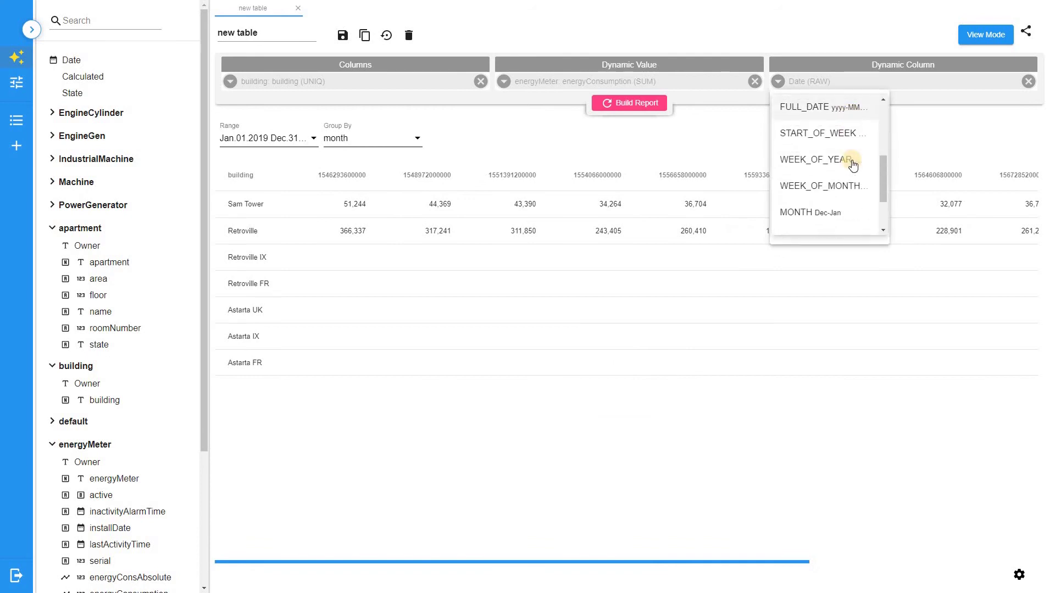
scroll(852, 162, down, 2)
click(830, 143)
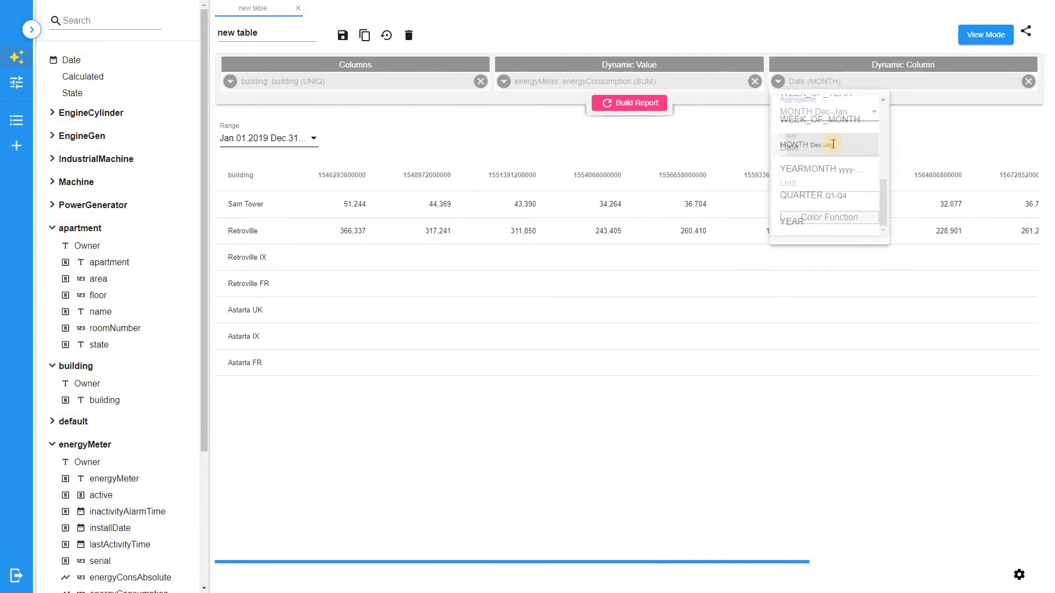
click(783, 433)
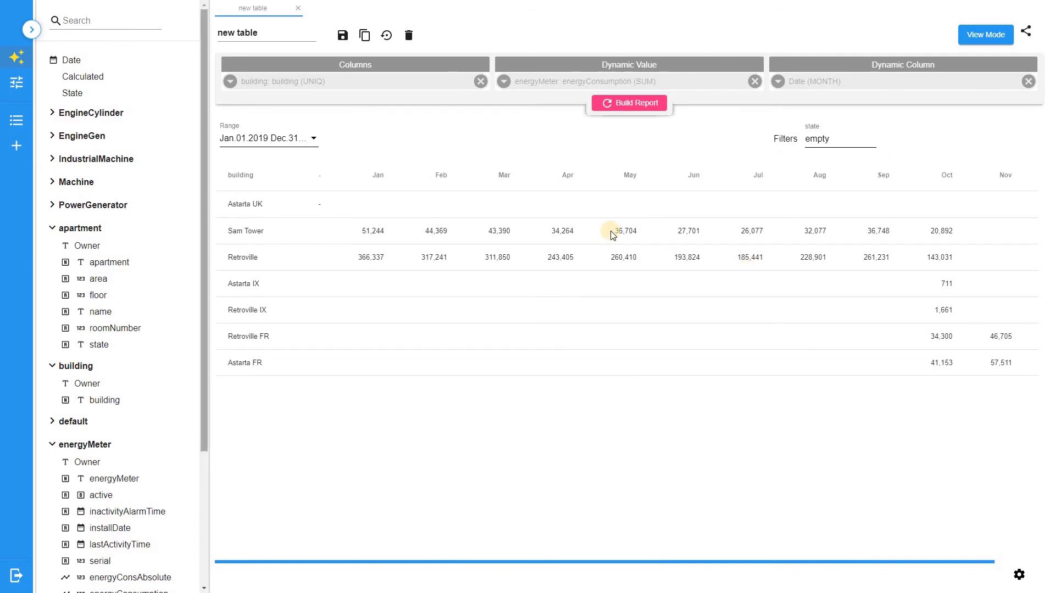
Step: Enable the color function on energyConsumption values with Auto color type
click(504, 81)
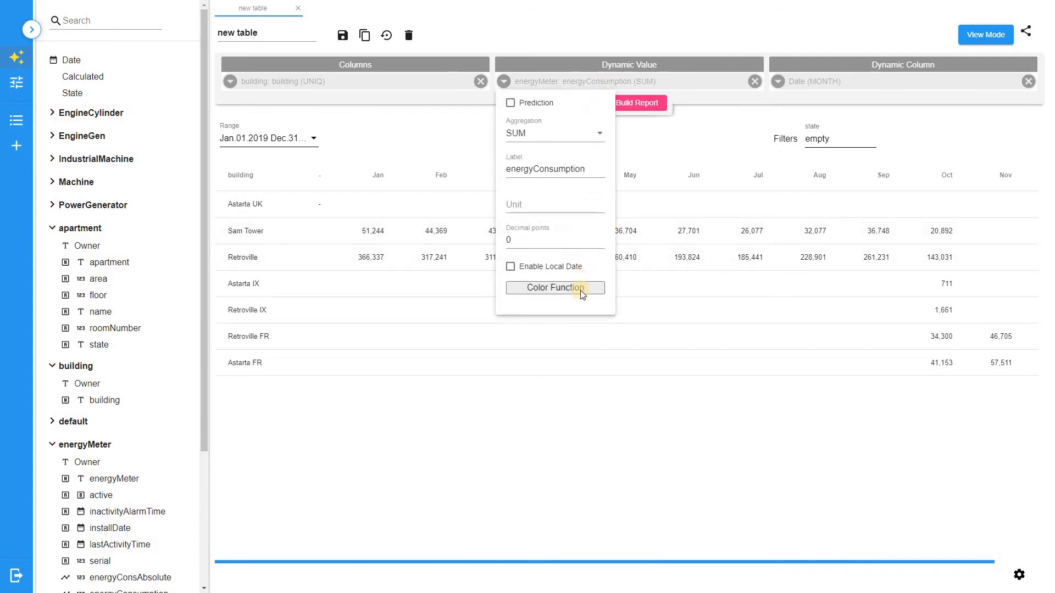
click(578, 288)
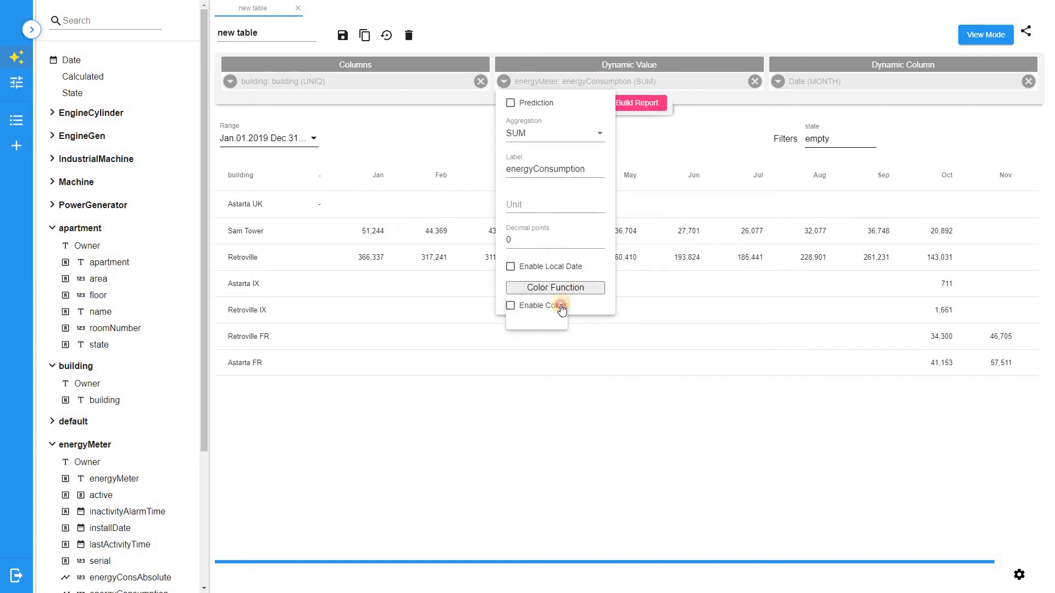
click(562, 311)
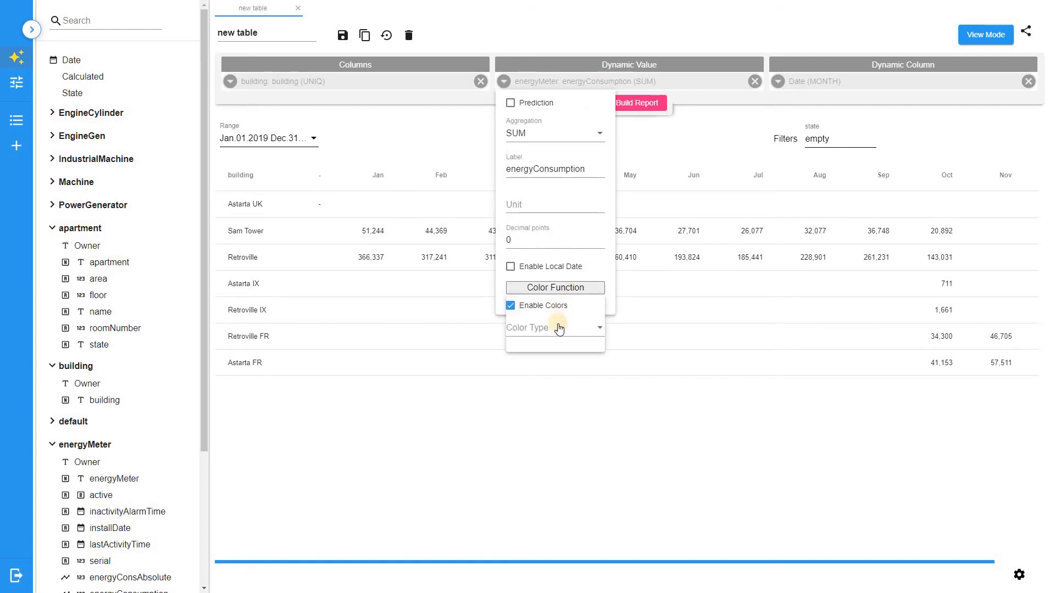
click(559, 328)
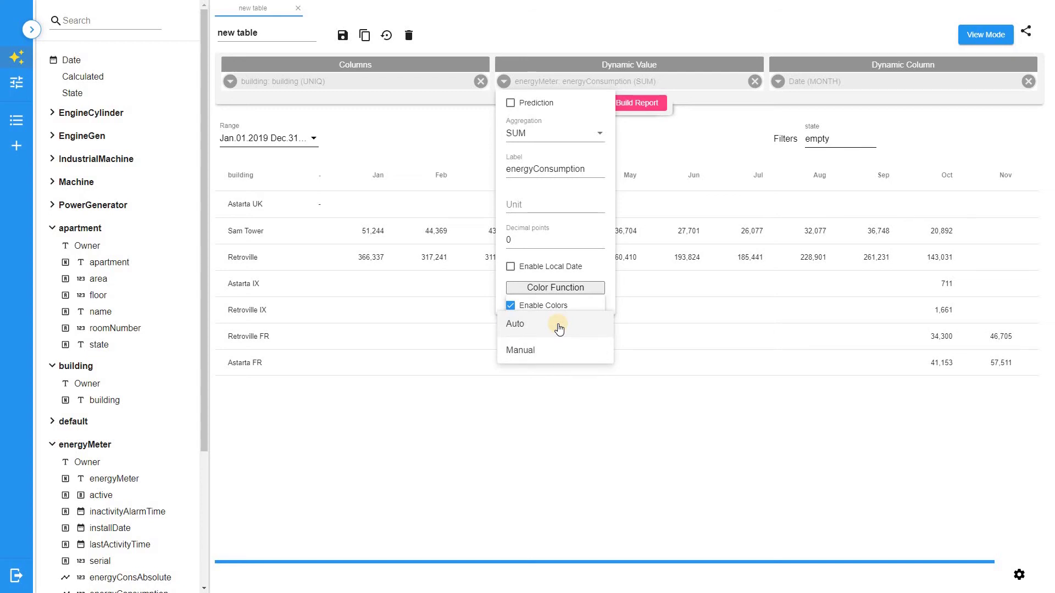
click(559, 325)
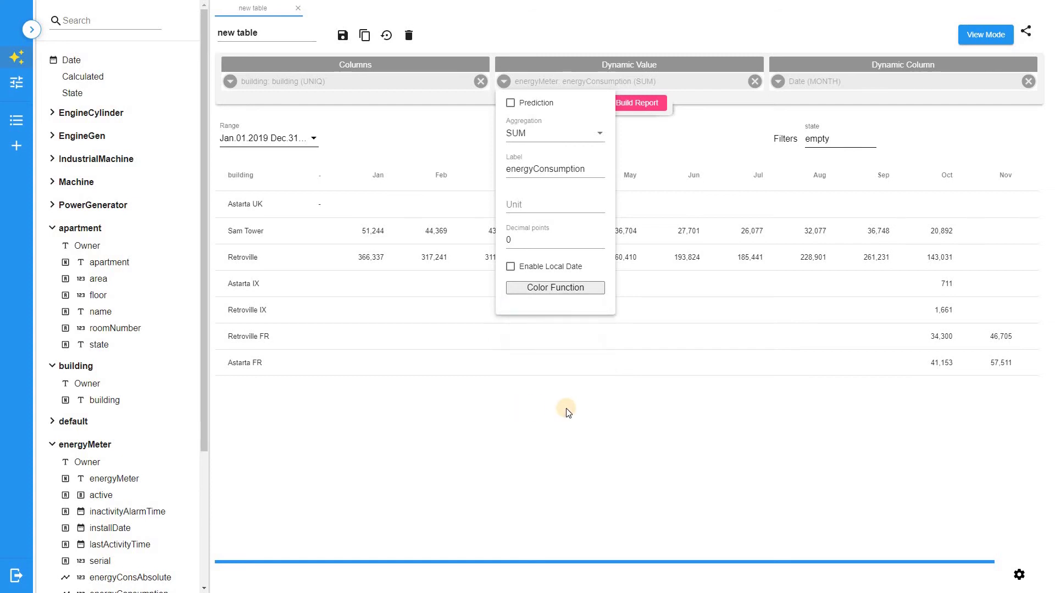
click(576, 396)
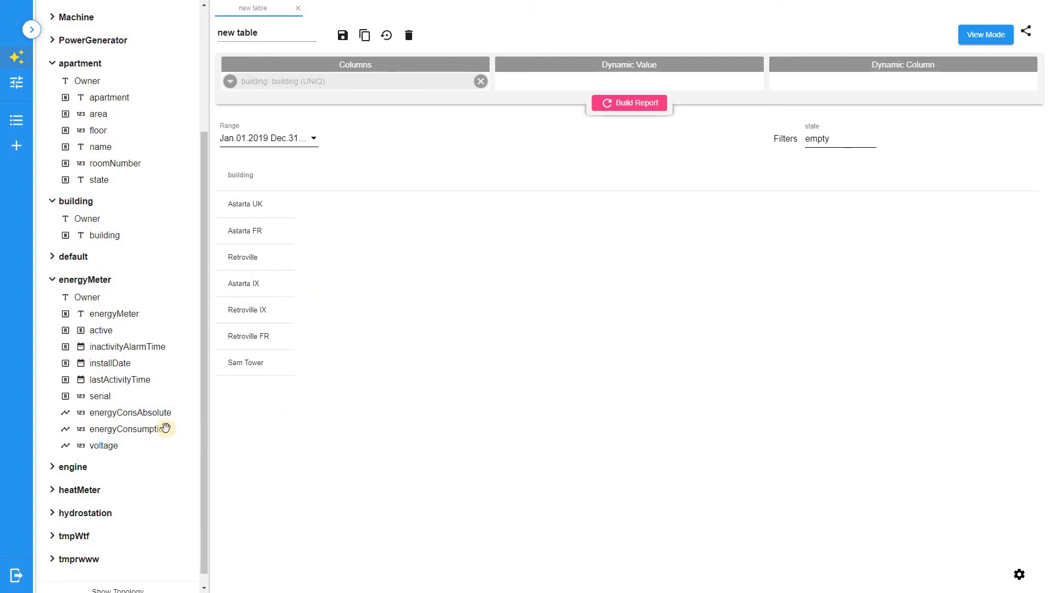
Step: Add two energyConsumption columns and set the first one's aggregation to SUM
drag(165, 429, 376, 94)
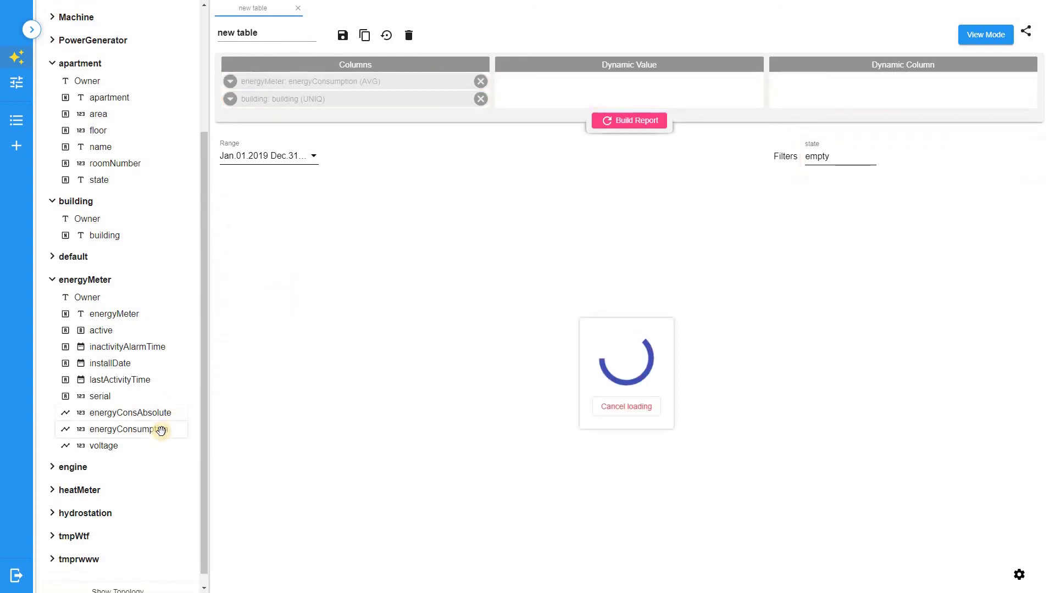
drag(159, 428, 372, 83)
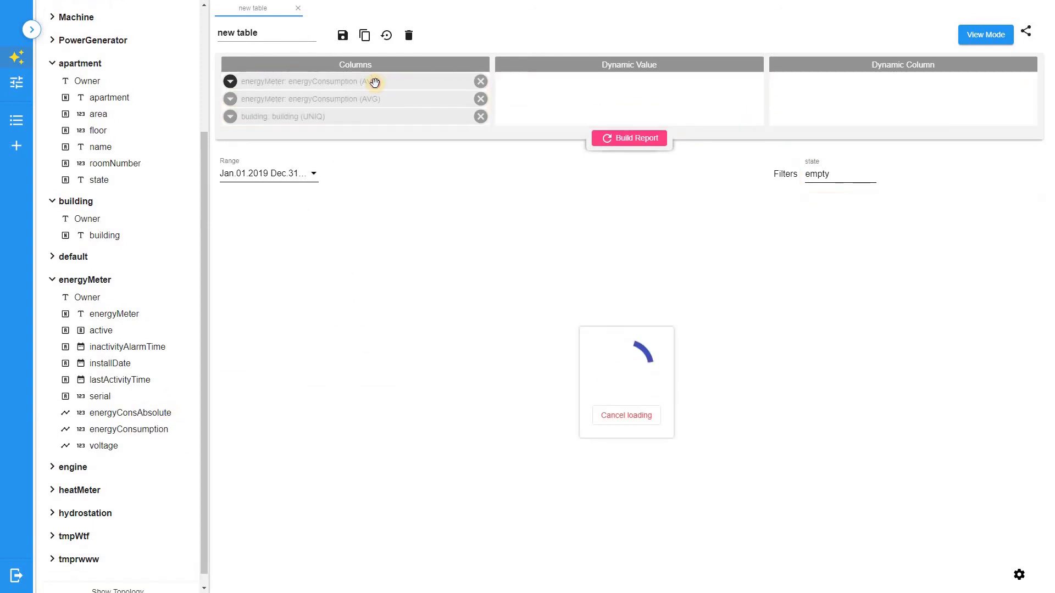
click(308, 135)
click(303, 150)
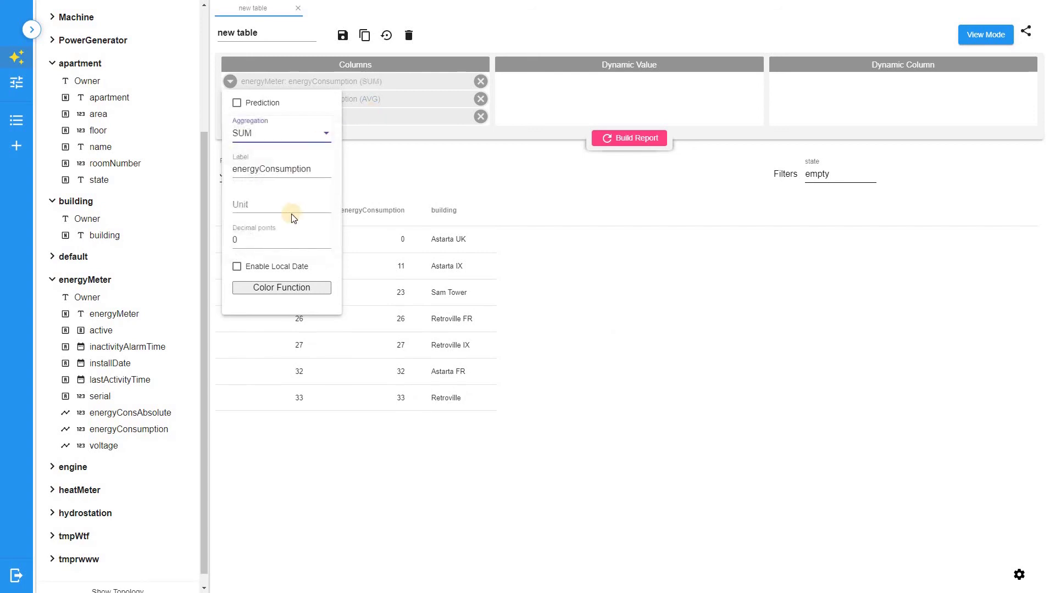
Step: Give the first column a local This Month range and label it 'This month'
click(275, 270)
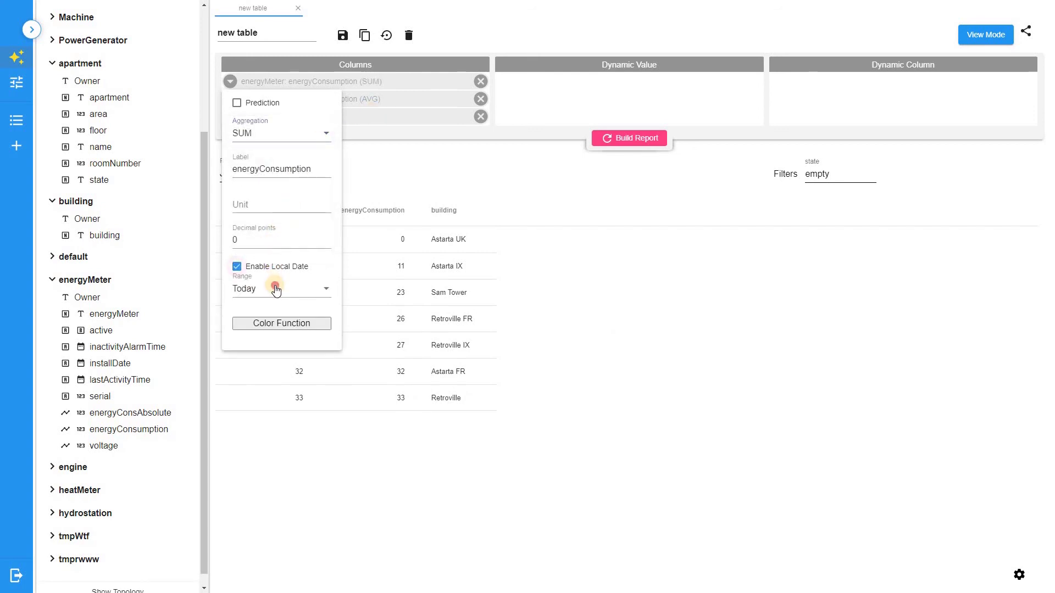
click(272, 285)
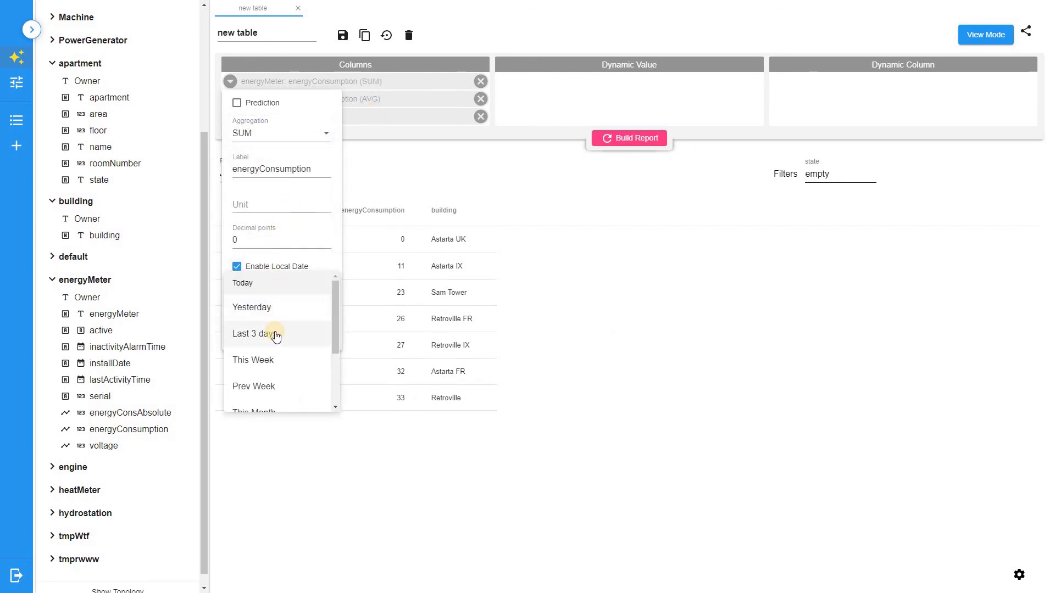
scroll(271, 333, down, 1)
click(269, 356)
drag(316, 167, 229, 169)
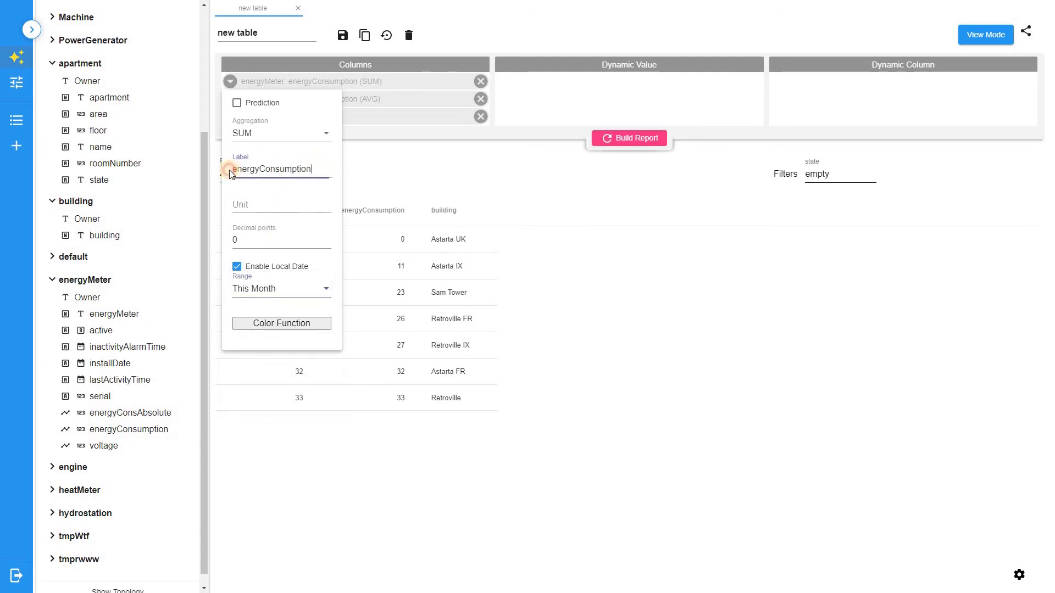
text(This month)
Step: Sum the second column over a local Prev Month range, labelled 'Prev Month', then sort by This month
click(373, 100)
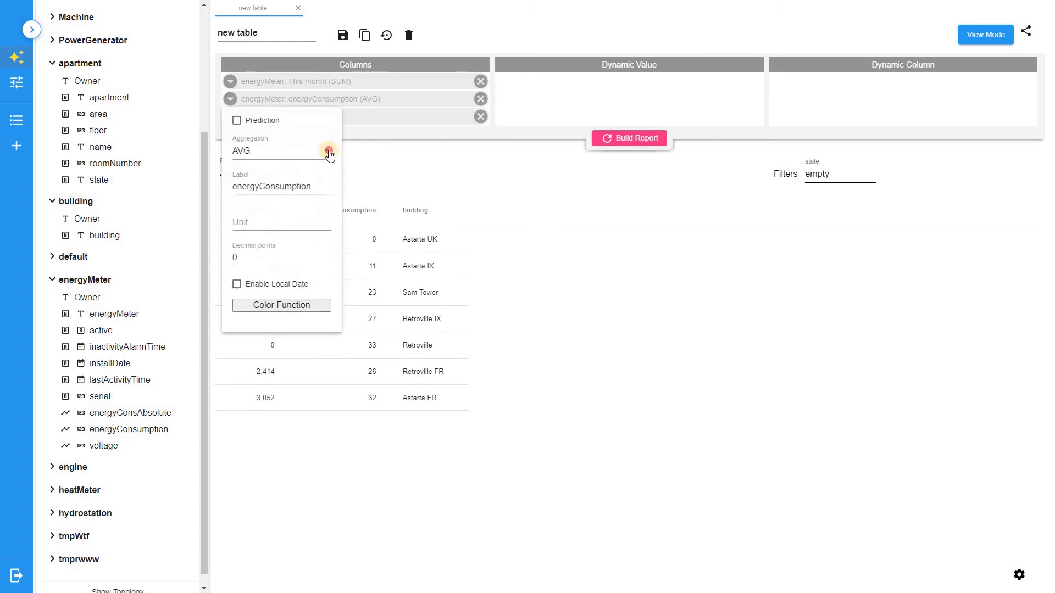
click(317, 159)
click(314, 162)
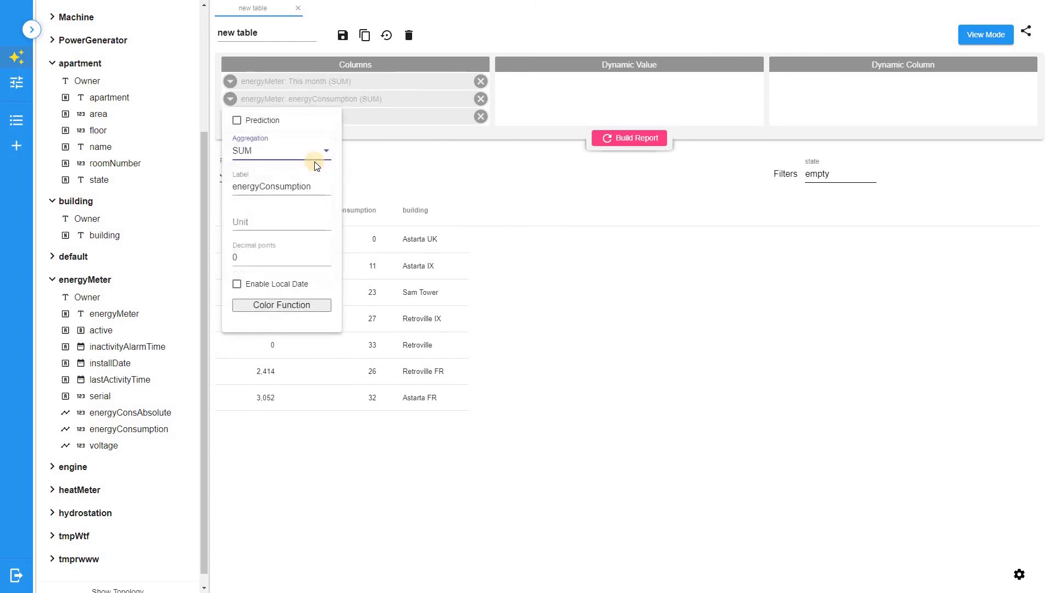
click(271, 284)
click(305, 306)
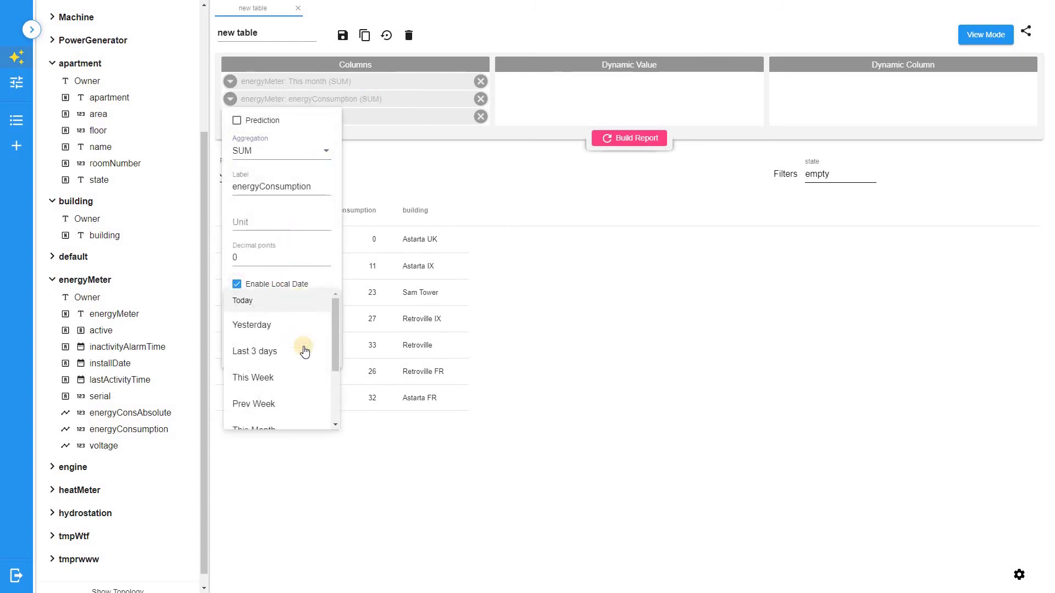
scroll(302, 349, down, 3)
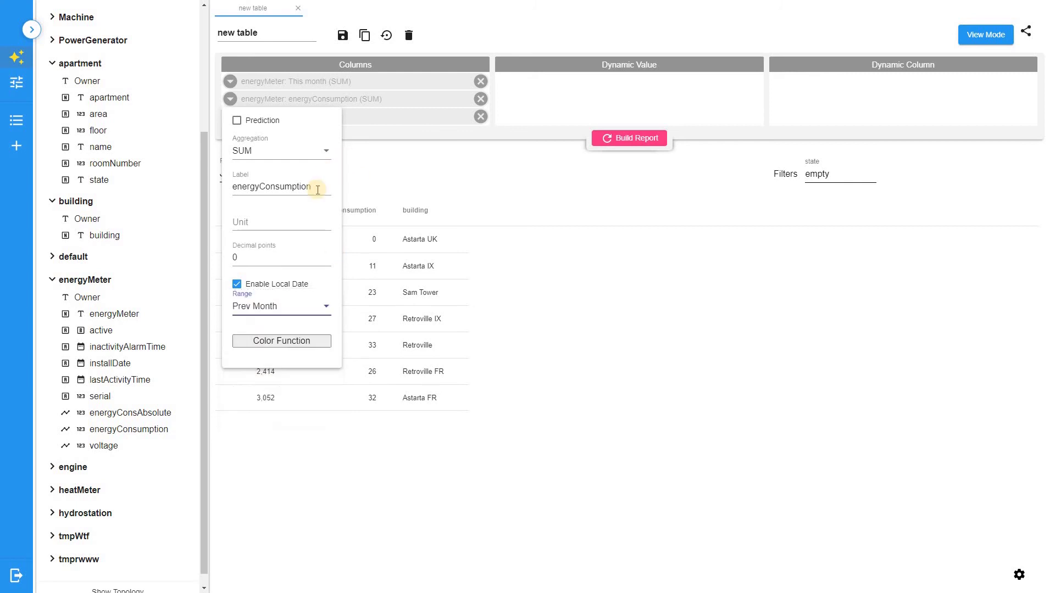
drag(318, 186, 221, 183)
text(Prev Month)
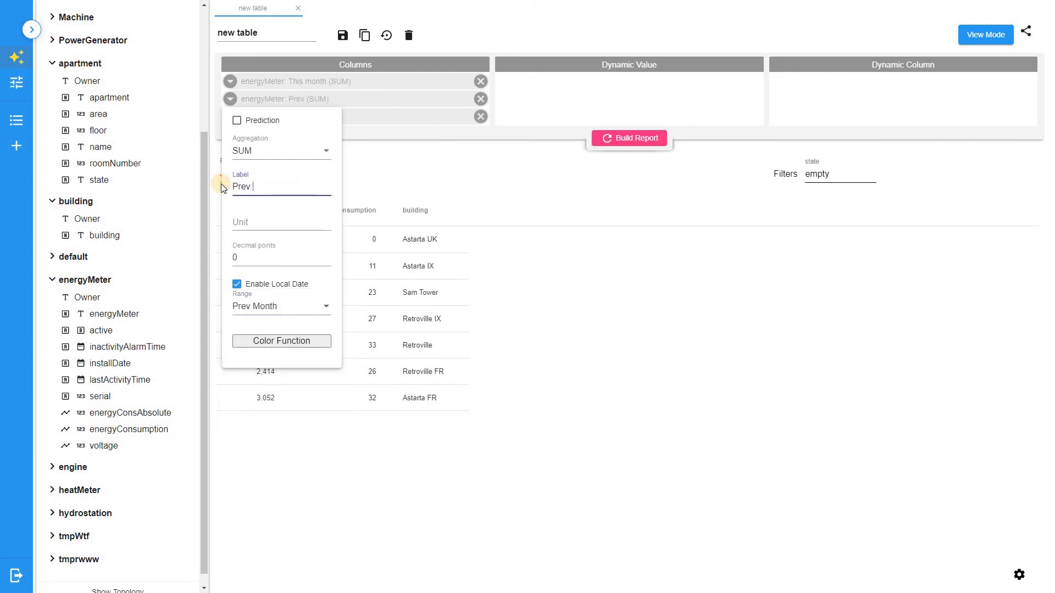
click(434, 183)
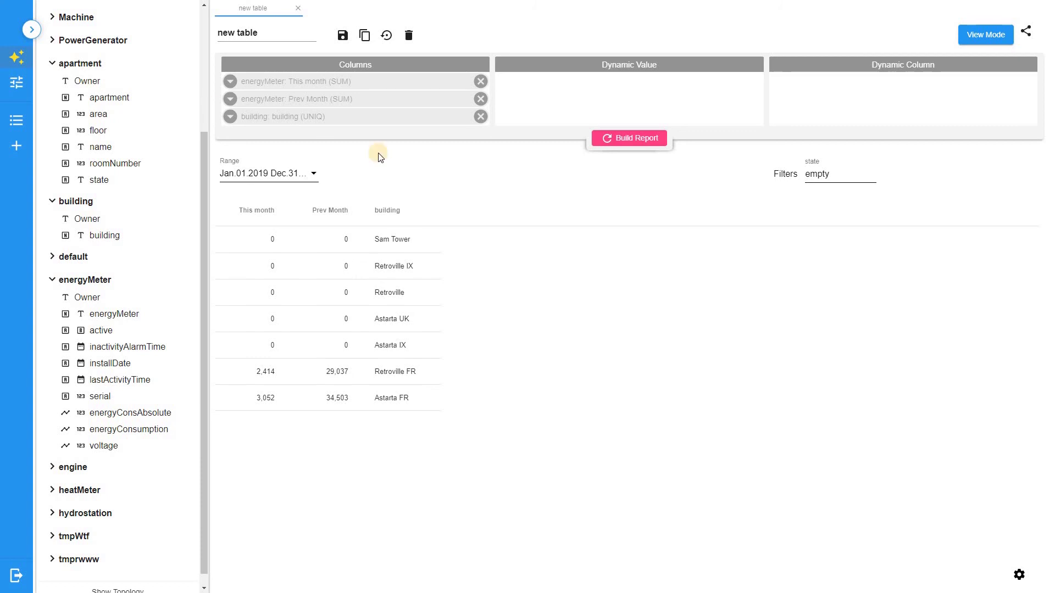
click(250, 217)
Step: Sort by This month descending and change column fit from Fit Cells to Fit Screen
click(251, 218)
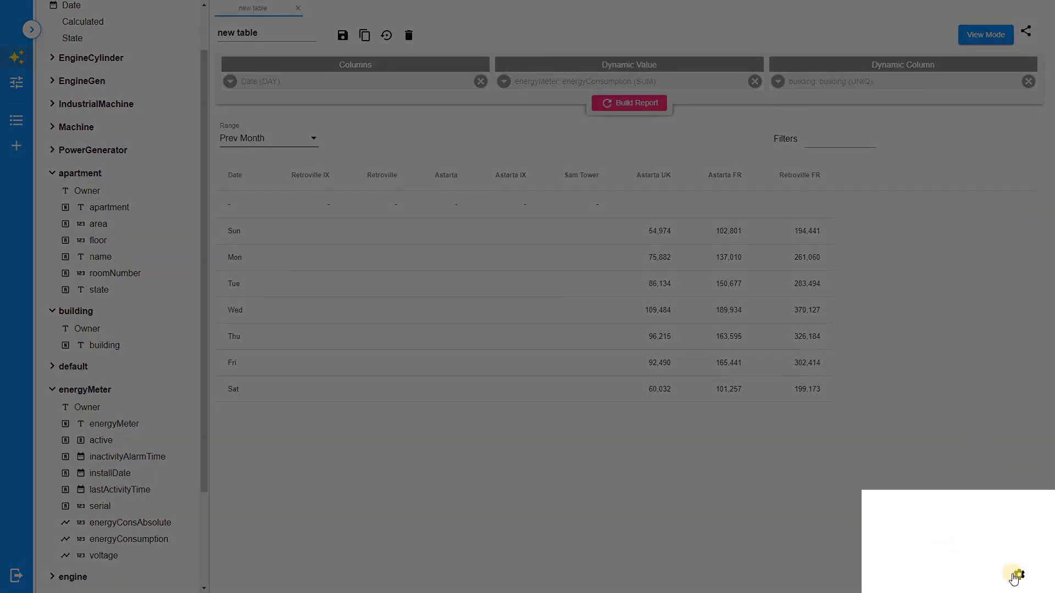
click(1017, 576)
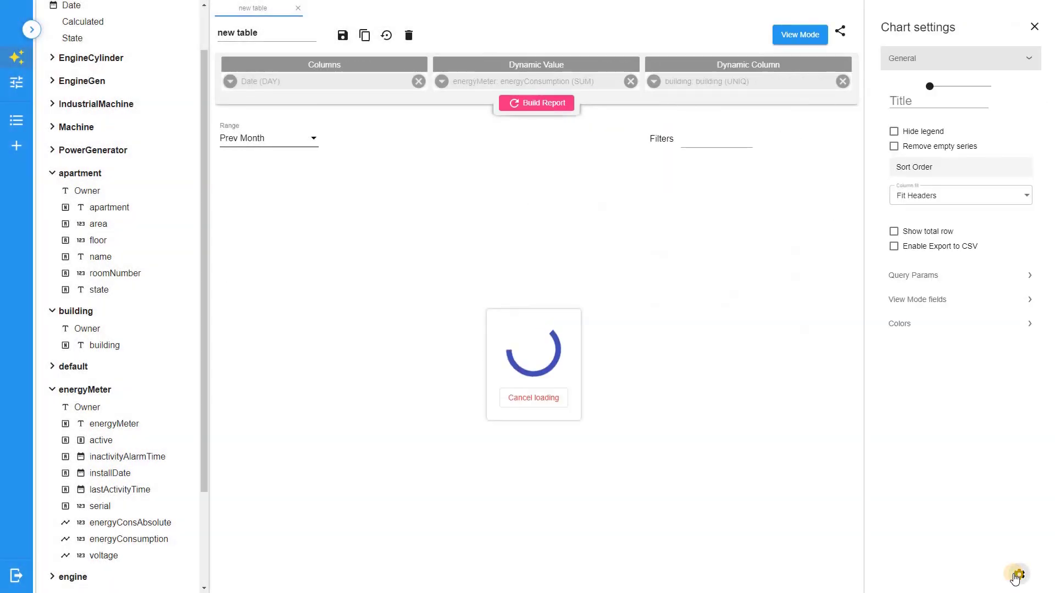
click(966, 201)
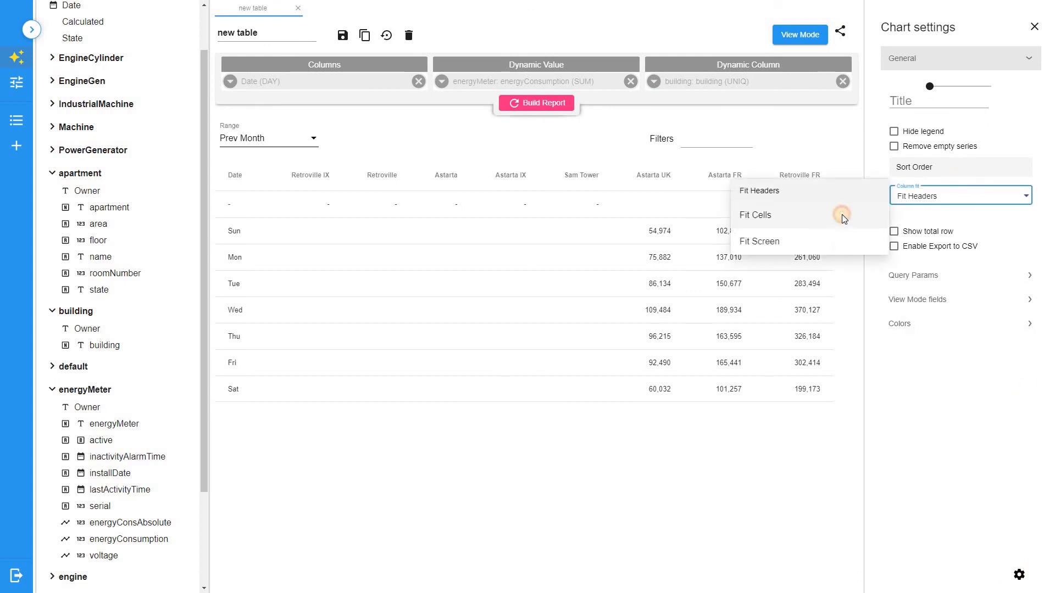
click(838, 215)
click(910, 202)
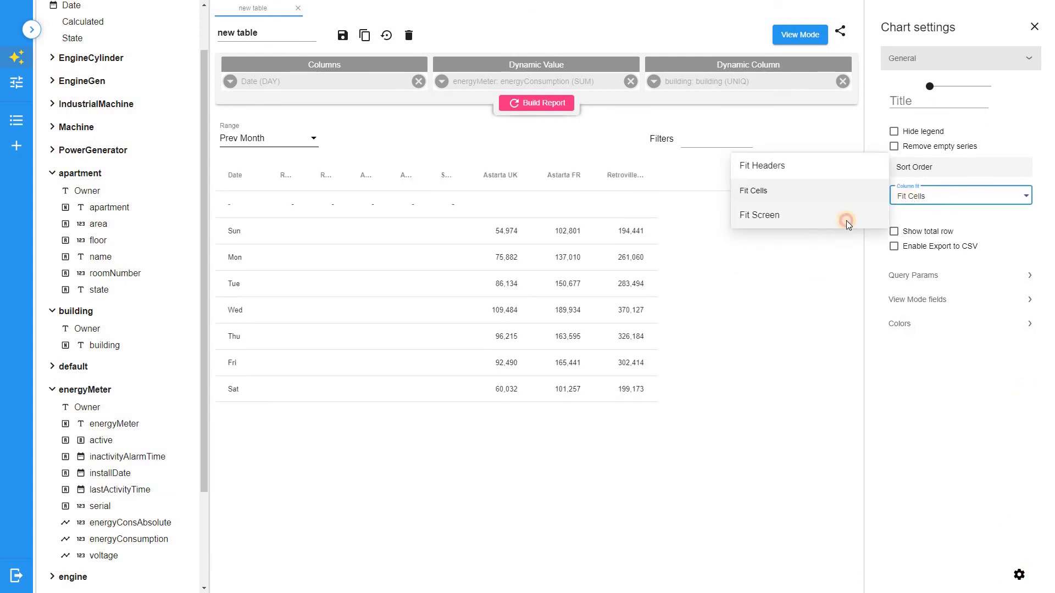
click(846, 220)
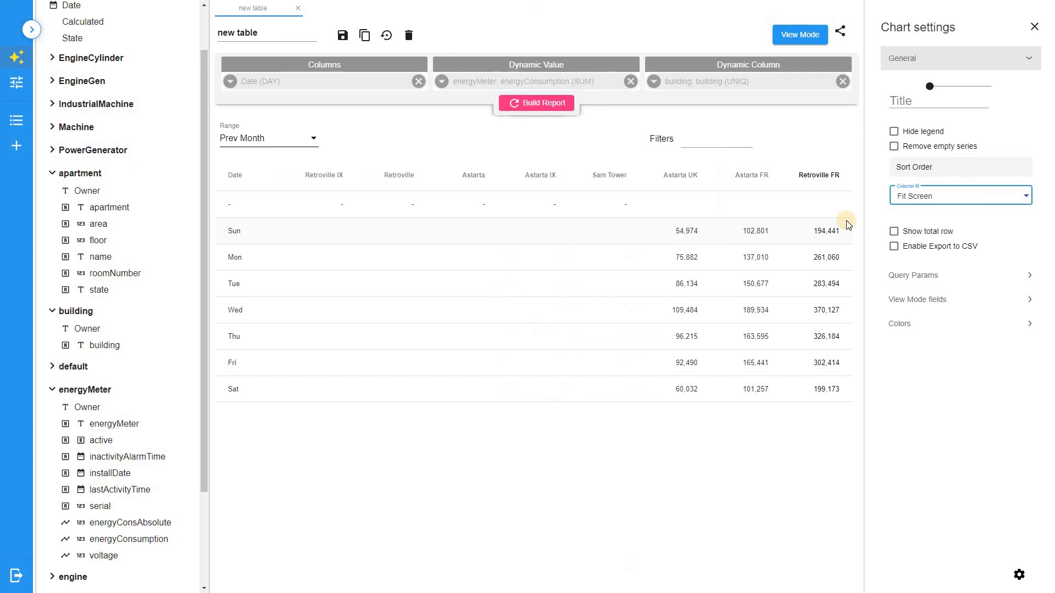
Step: Turn on Remove empty series, Show total row and Export to CSV in the table's chart settings
click(894, 147)
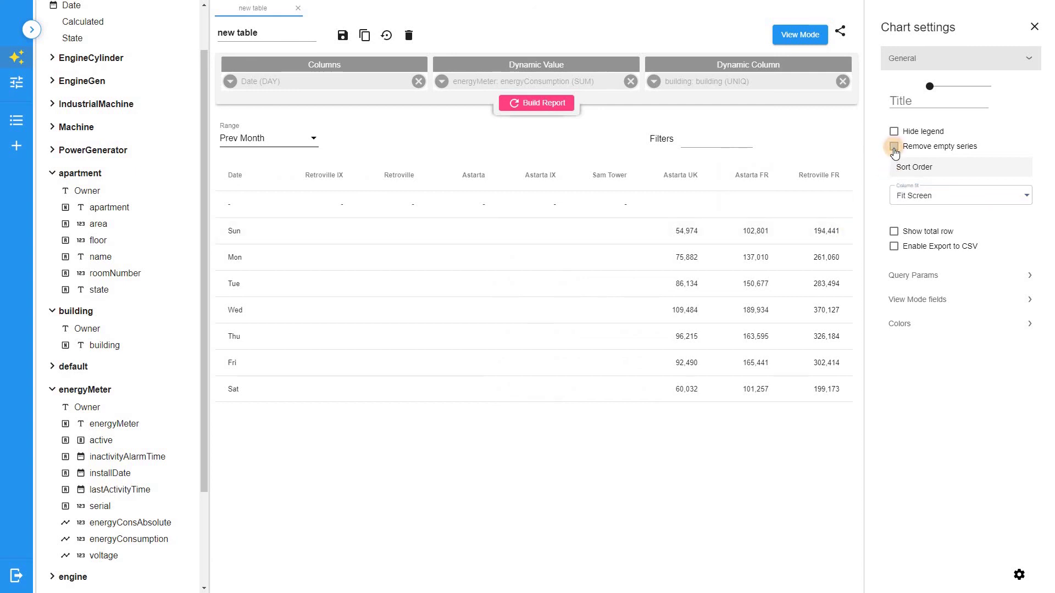
click(894, 231)
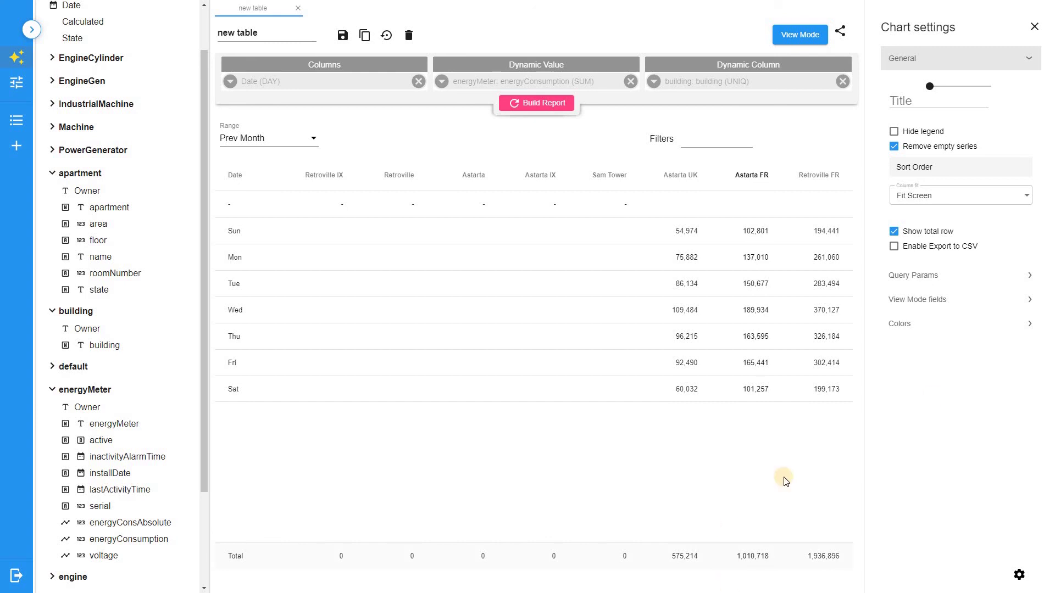
click(903, 252)
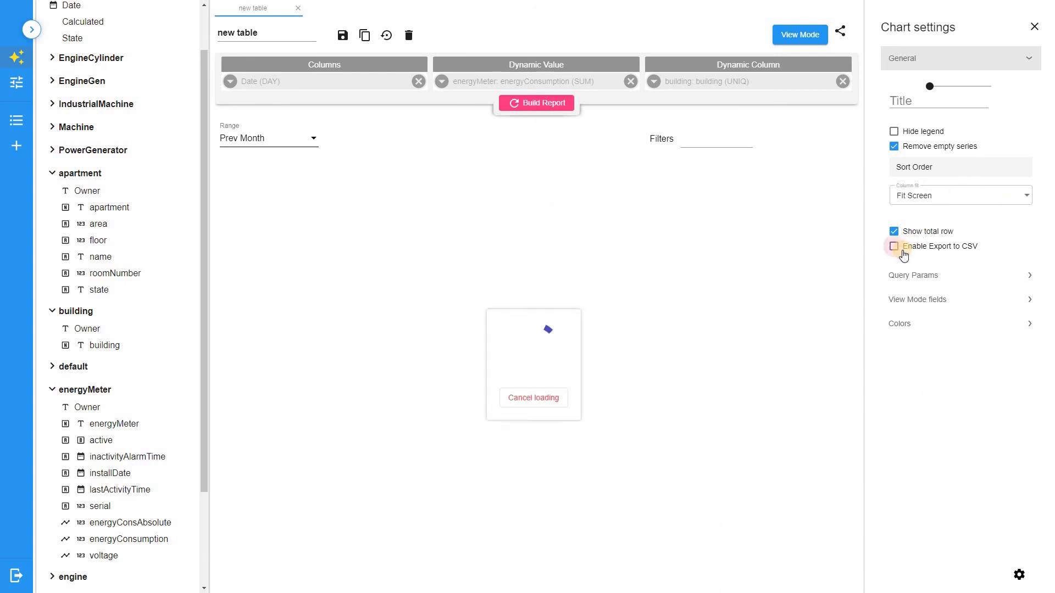